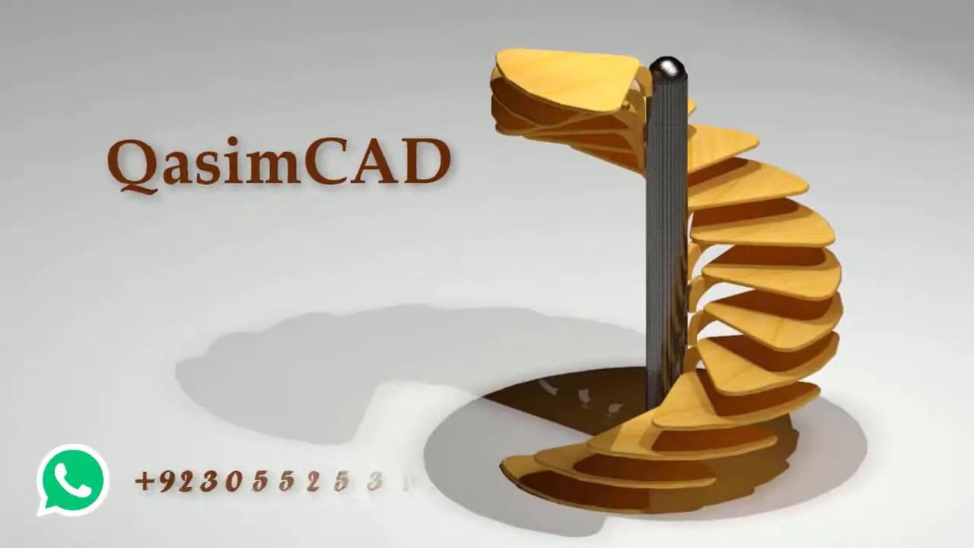
# Finish placing the maple leaf reference image and fade it to 74.
pyautogui.press('Return')
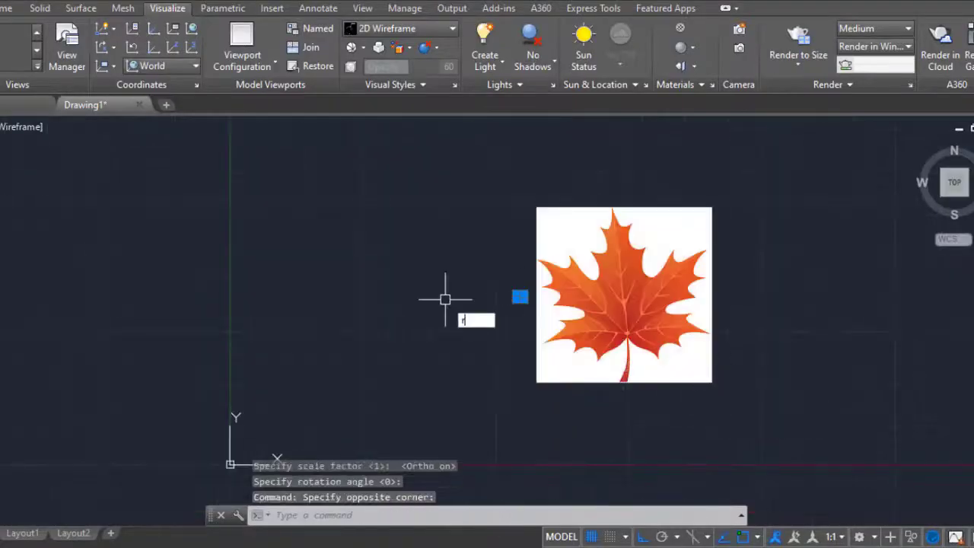
pyautogui.write('r')
pyautogui.press('BackSpace')
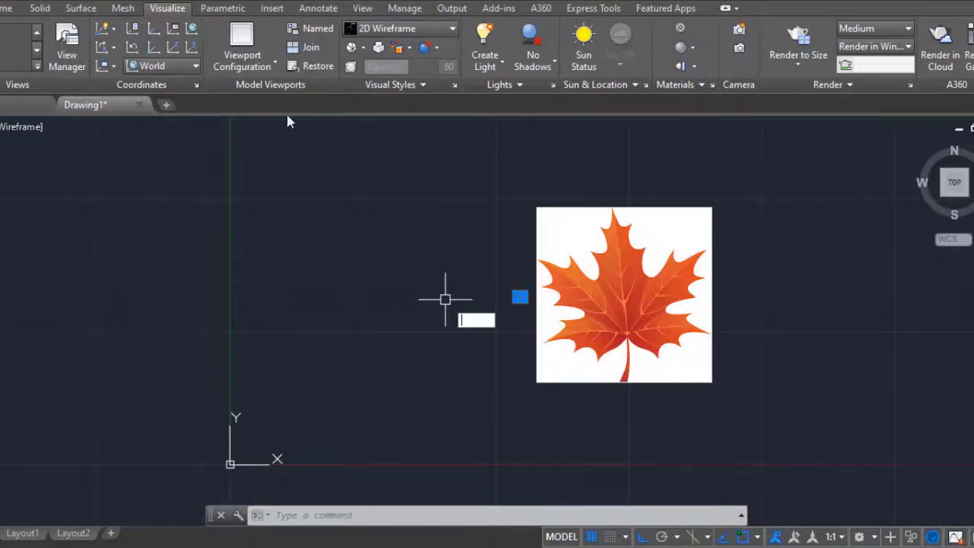
pyautogui.click(8, 8)
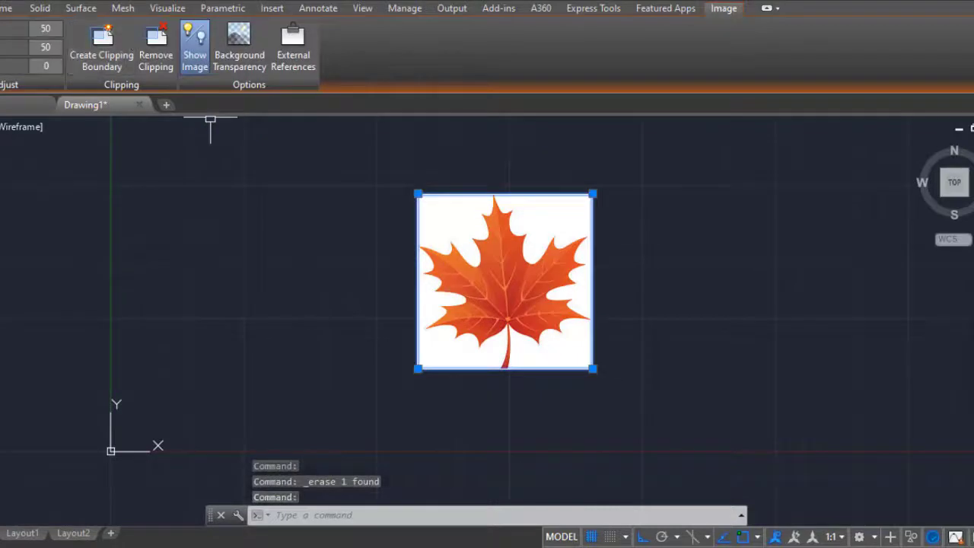
# Zoom in on the leaf's top tip and start a polyline with PL.
pyautogui.scroll(2, 508, 309)
pyautogui.scroll(2, 503, 310)
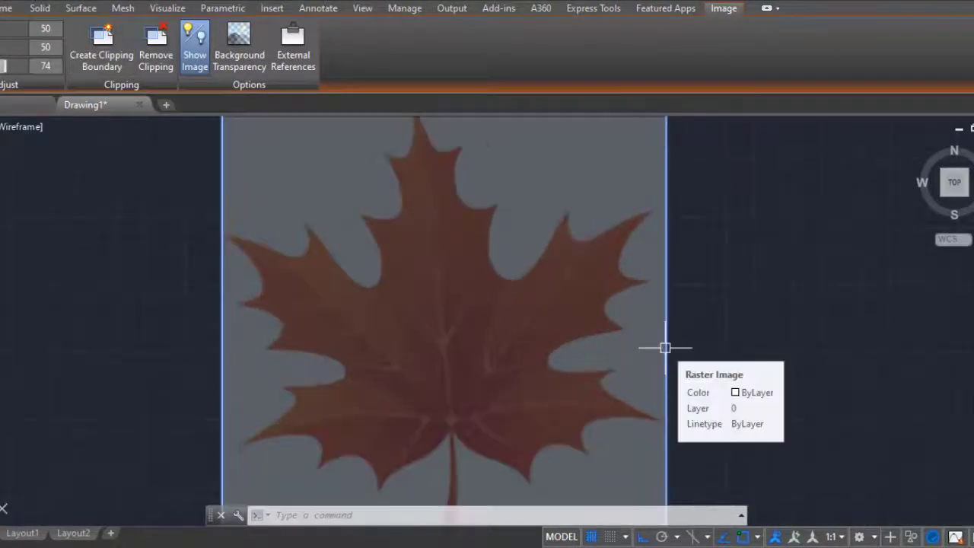
pyautogui.scroll(-1, 543, 348)
pyautogui.scroll(-2, 522, 326)
pyautogui.write('pl')
pyautogui.press('Return')
pyautogui.scroll(4, 456, 206)
# Restart the polyline at the leaf's top tip in arc mode with a set start direction.
pyautogui.scroll(2, 443, 203)
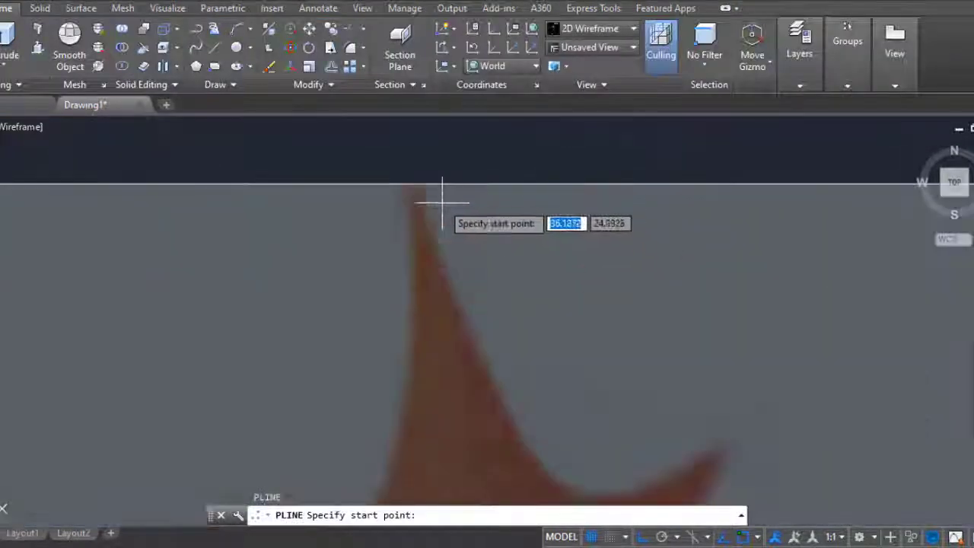
pyautogui.write('a')
pyautogui.press('Return')
pyautogui.press('Escape')
pyautogui.press('Return')
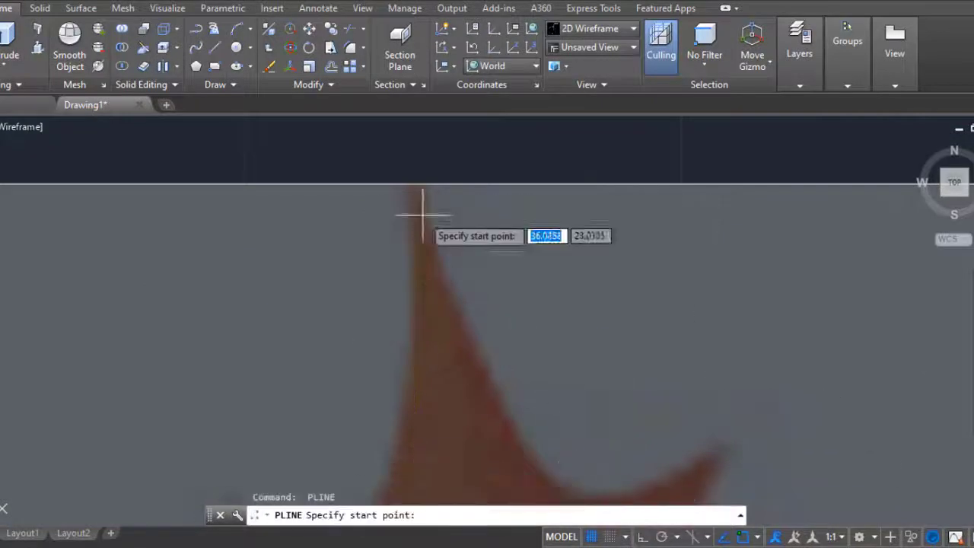
pyautogui.click(423, 194)
pyautogui.press('a')
pyautogui.press('Return')
pyautogui.write('d')
pyautogui.press('Return')
pyautogui.click(495, 395)
# Trace arcs along the first lobe to its hooked point and down into the notch.
pyautogui.moveTo(528, 409); pyautogui.dragTo(516, 334, button='middle')
pyautogui.click(533, 392)
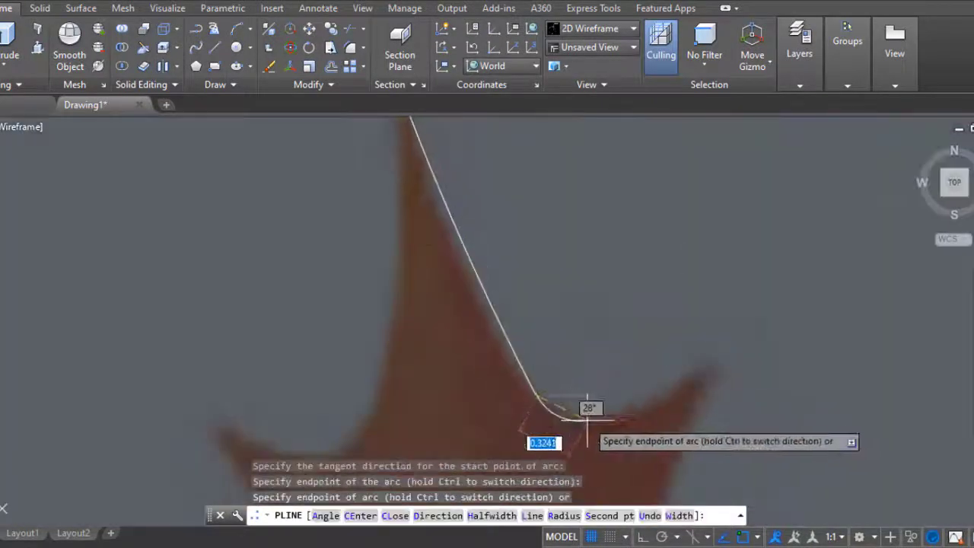
pyautogui.click(698, 369)
pyautogui.scroll(-2, 620, 224)
pyautogui.scroll(-1, 570, 353)
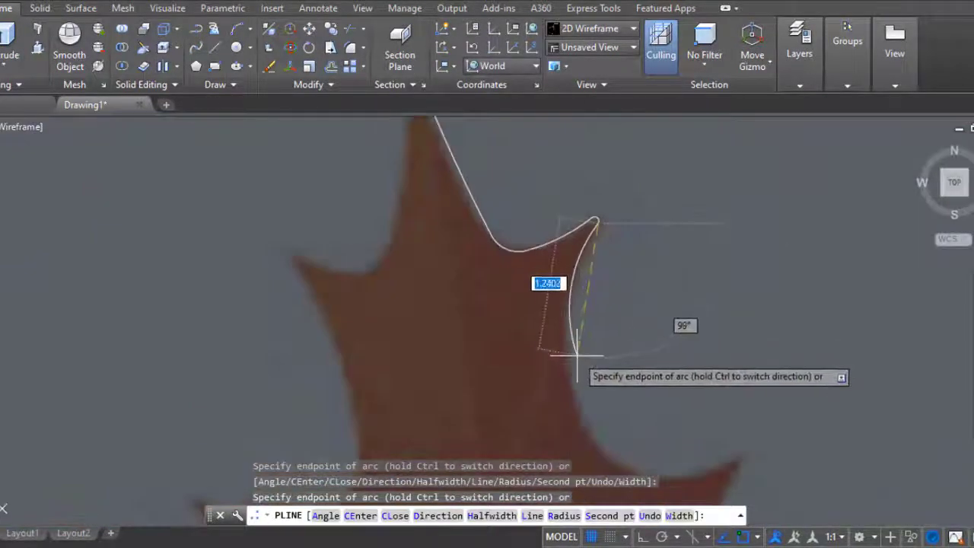
pyautogui.click(571, 378)
pyautogui.click(636, 478)
pyautogui.moveTo(637, 479); pyautogui.dragTo(590, 390, button='middle')
pyautogui.moveTo(685, 373); pyautogui.dragTo(570, 327, button='middle')
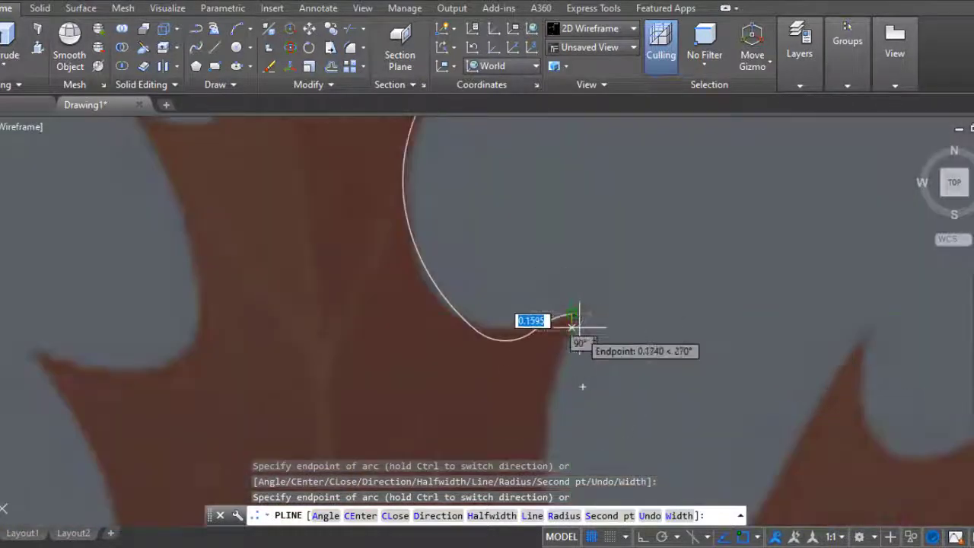
pyautogui.scroll(3, 570, 327)
pyautogui.click(567, 299)
# Continue the arc outline up to the next lobe point and its tip.
pyautogui.scroll(-3, 505, 423)
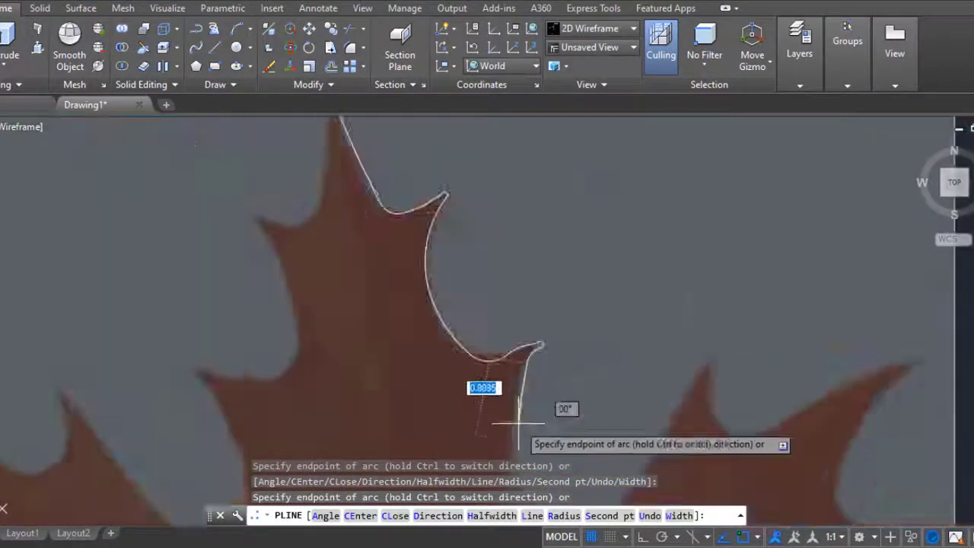
pyautogui.scroll(4, 466, 294)
pyautogui.click(604, 165)
pyautogui.scroll(4, 605, 165)
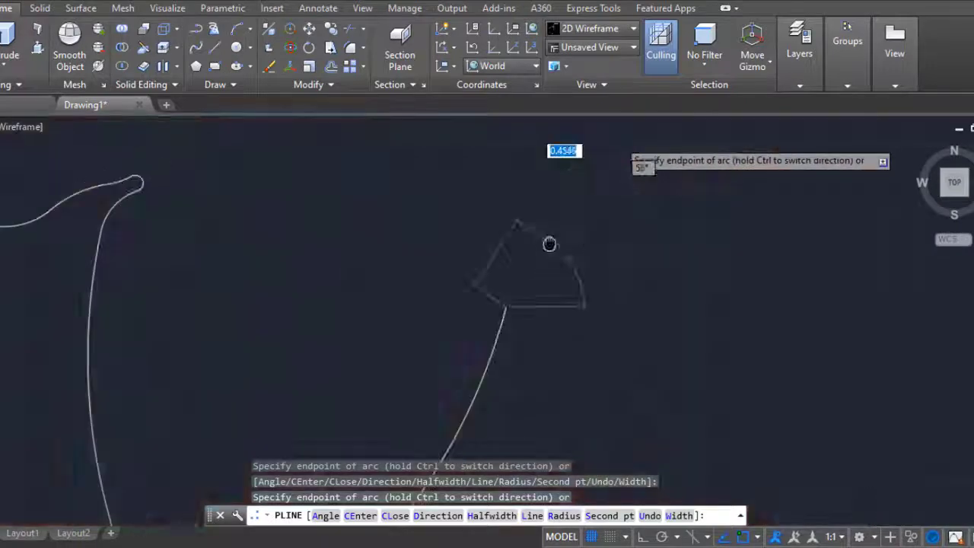
pyautogui.scroll(2, 581, 267)
pyautogui.scroll(2, 580, 402)
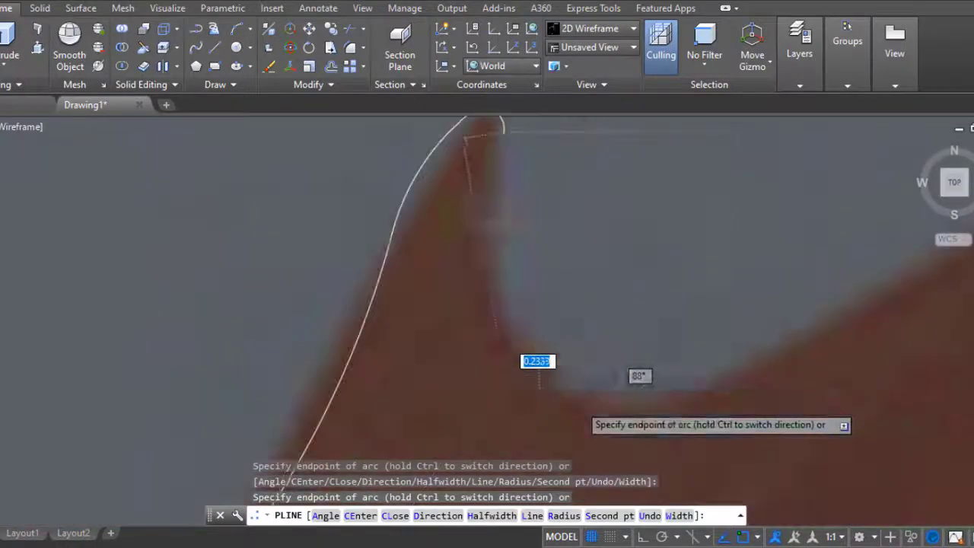
pyautogui.moveTo(781, 346); pyautogui.dragTo(252, 411, button='middle')
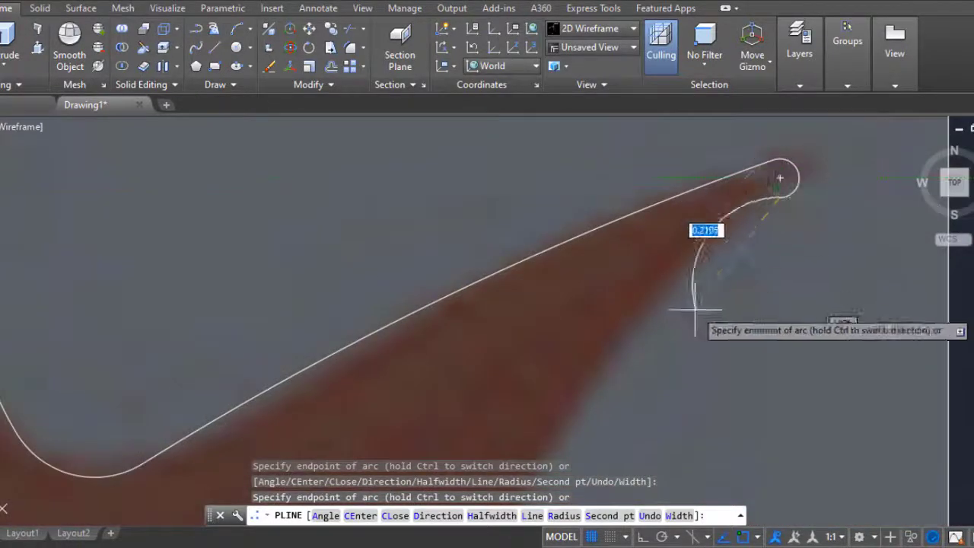
pyautogui.scroll(-3, 579, 293)
pyautogui.scroll(1, 545, 335)
pyautogui.scroll(3, 528, 373)
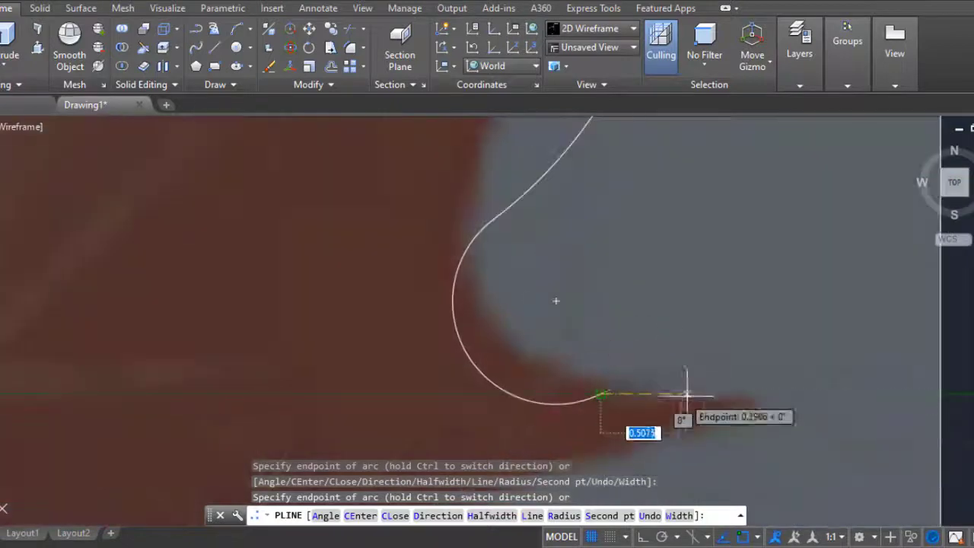
pyautogui.scroll(1, 655, 343)
pyautogui.scroll(-4, 419, 377)
pyautogui.click(418, 377)
# Extend the arcs to the next edge section of the leaf outline.
pyautogui.moveTo(419, 377); pyautogui.dragTo(403, 276, button='middle')
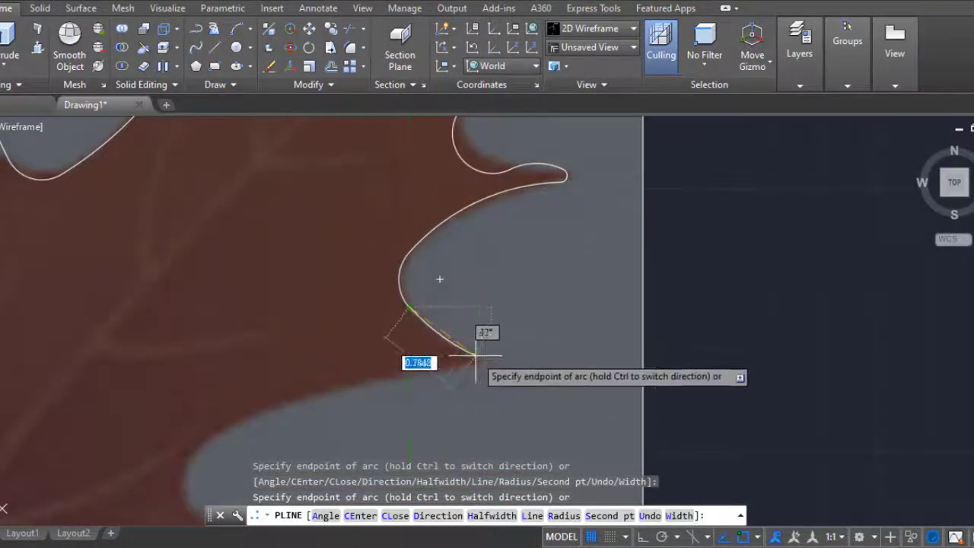
pyautogui.scroll(-2, 475, 355)
pyautogui.moveTo(370, 348); pyautogui.dragTo(244, 316, button='middle')
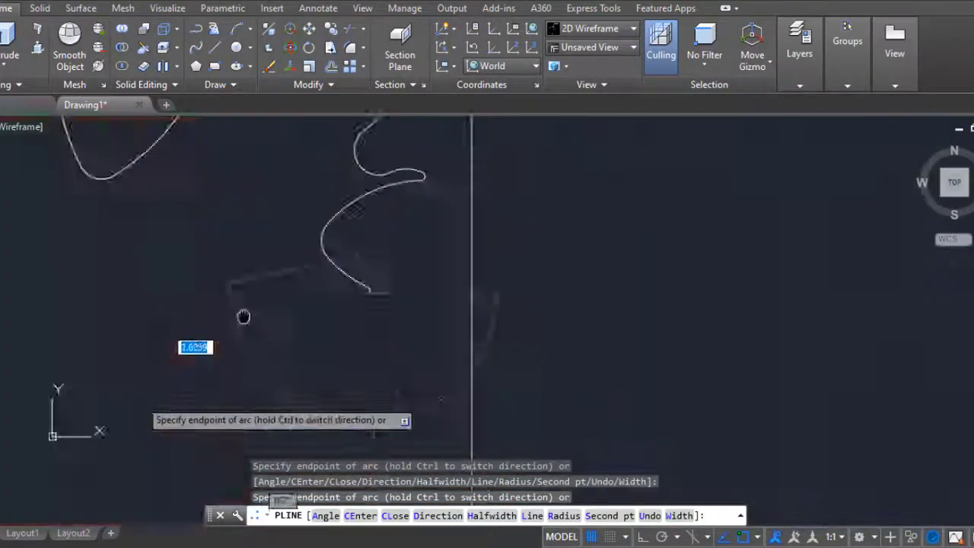
pyautogui.scroll(4, 209, 364)
pyautogui.click(815, 392)
pyautogui.scroll(-4, 622, 396)
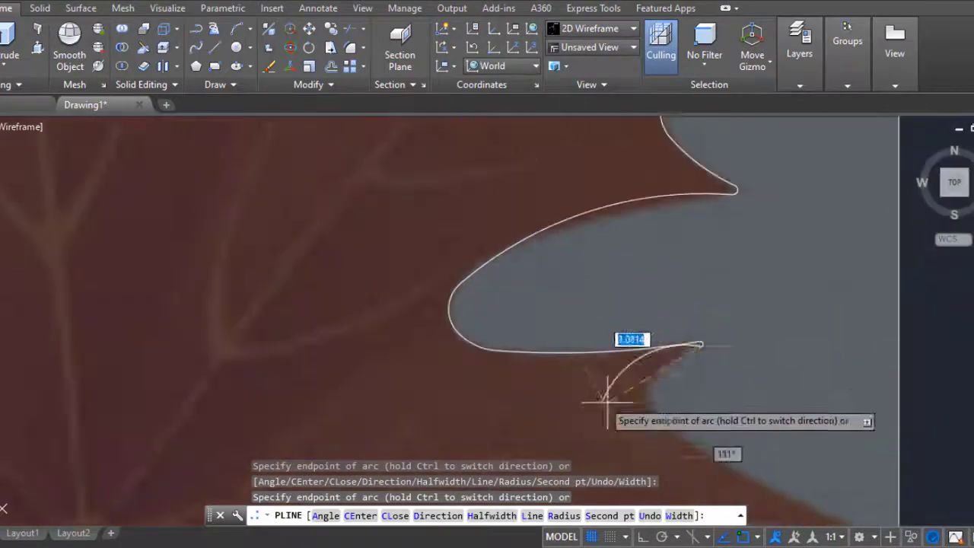
pyautogui.scroll(2, 687, 432)
pyautogui.scroll(3, 648, 305)
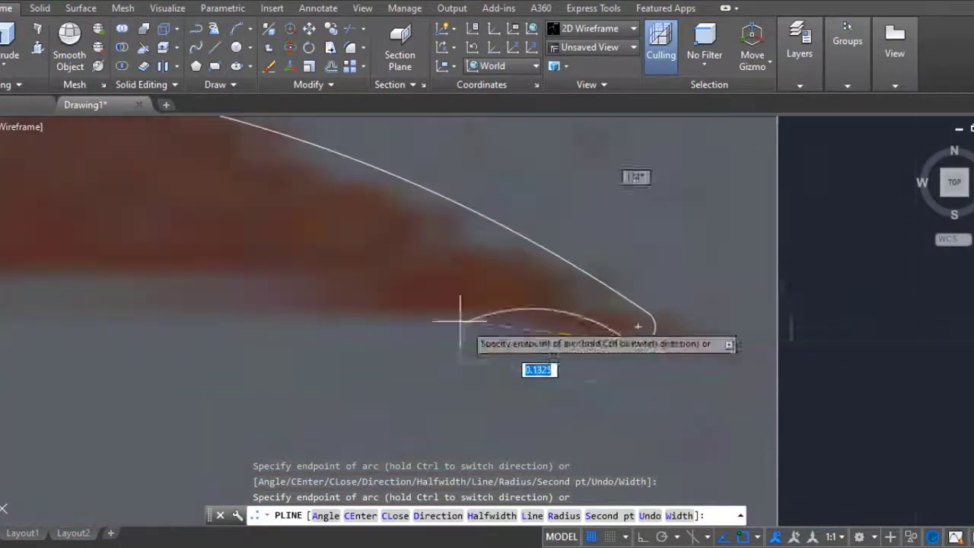
pyautogui.scroll(-3, 327, 312)
pyautogui.scroll(2, 53, 278)
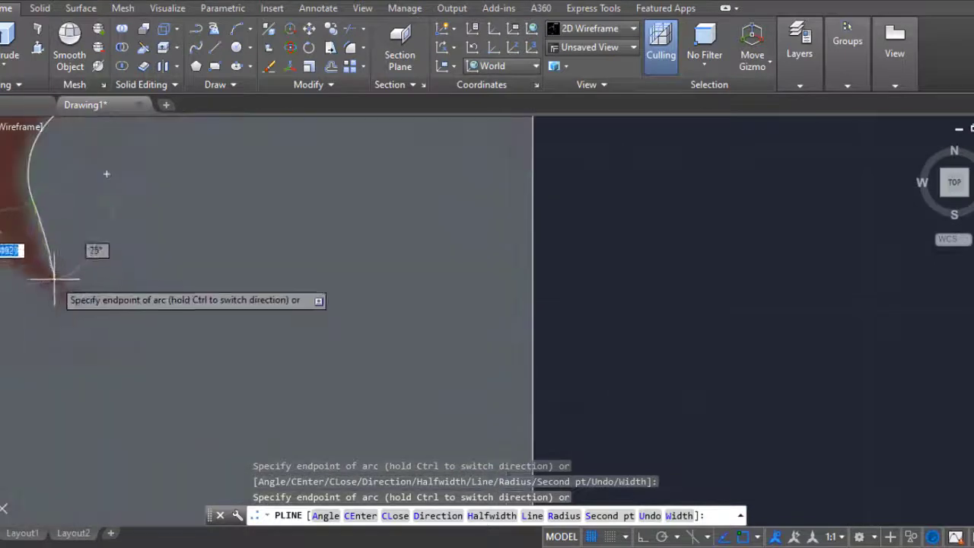
pyautogui.scroll(-2, 700, 269)
pyautogui.scroll(2, 783, 276)
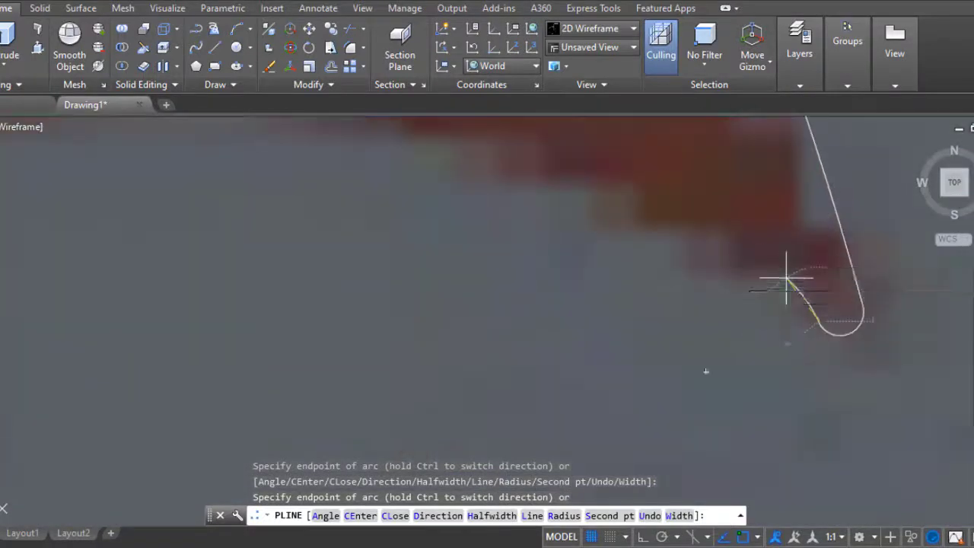
pyautogui.scroll(2, 257, 226)
pyautogui.scroll(2, 228, 290)
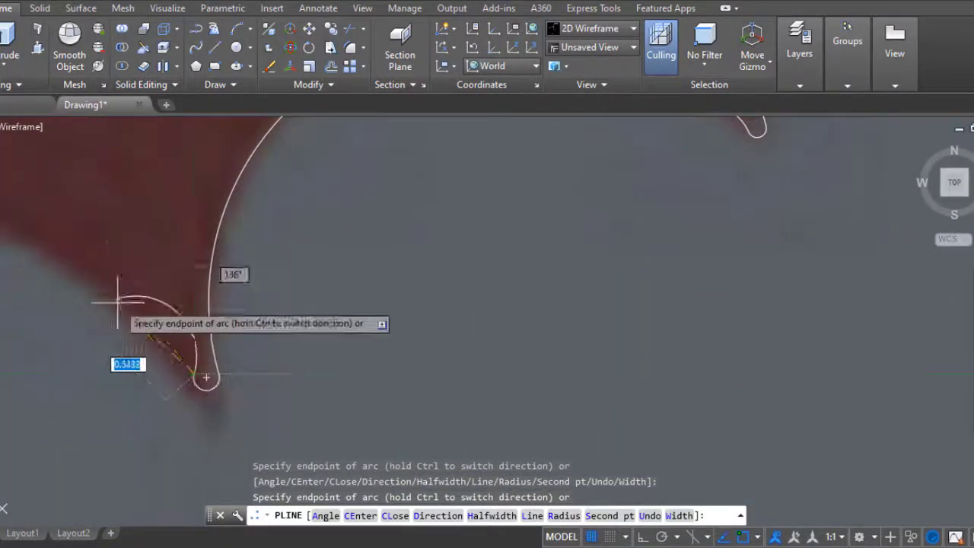
pyautogui.scroll(-2, 181, 346)
pyautogui.scroll(-1, 304, 229)
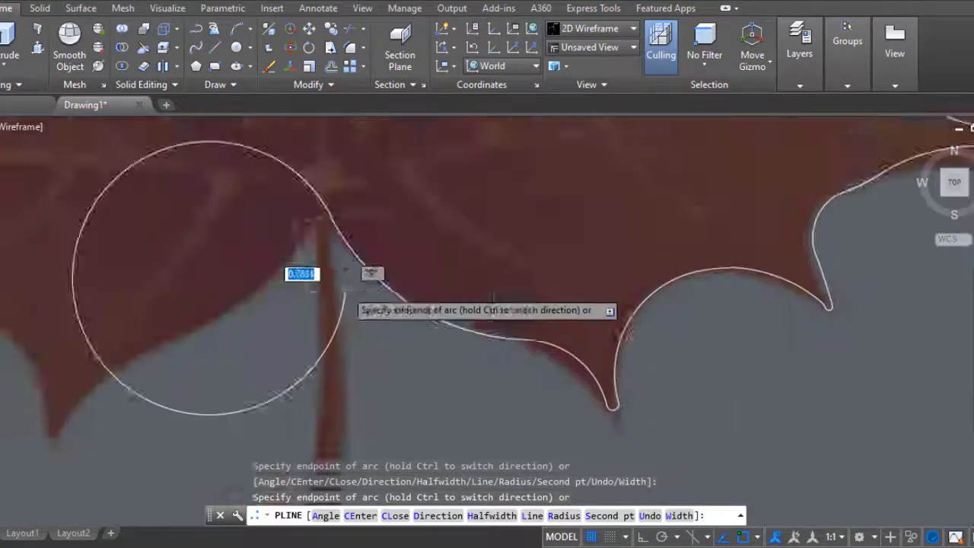
pyautogui.scroll(-3, 319, 272)
# Finish the polyline, select the traced outline and grab a vertex to reshape.
pyautogui.press('Return')
pyautogui.click(408, 311)
pyautogui.scroll(2, 408, 311)
pyautogui.scroll(3, 365, 312)
pyautogui.click(321, 315)
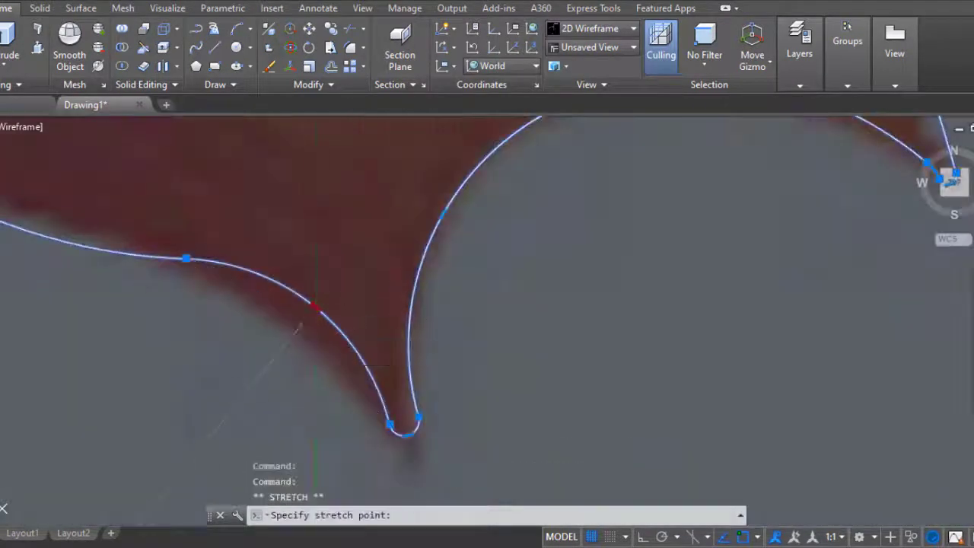
pyautogui.scroll(2, 140, 219)
pyautogui.scroll(3, 311, 278)
pyautogui.scroll(-4, 456, 342)
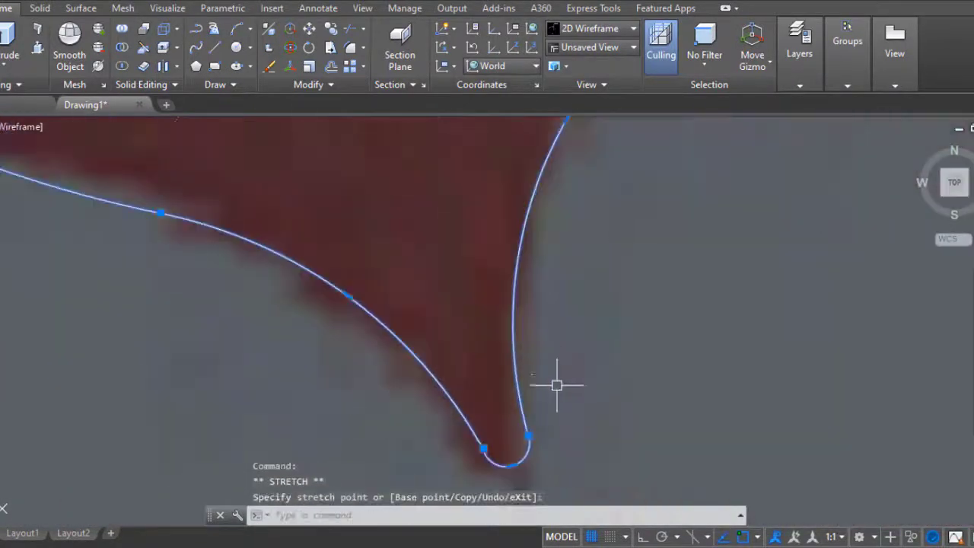
# Drag stretched outline vertices onto the leaf edge in the reference image.
pyautogui.moveTo(556, 387); pyautogui.dragTo(304, 350, button='middle')
pyautogui.scroll(-2, 446, 287)
pyautogui.scroll(2, 487, 251)
pyautogui.scroll(3, 447, 285)
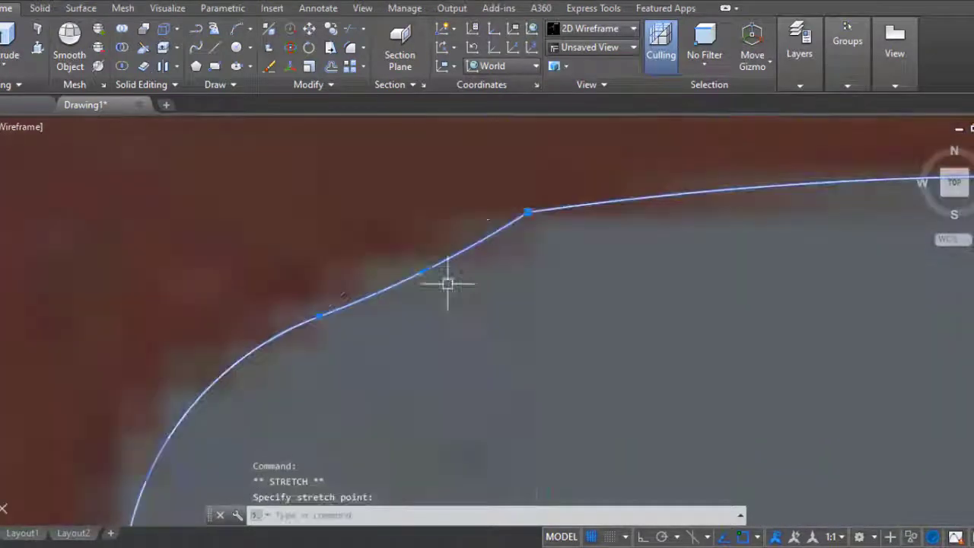
pyautogui.scroll(-3, 319, 316)
pyautogui.scroll(3, 439, 388)
pyautogui.scroll(1, 376, 239)
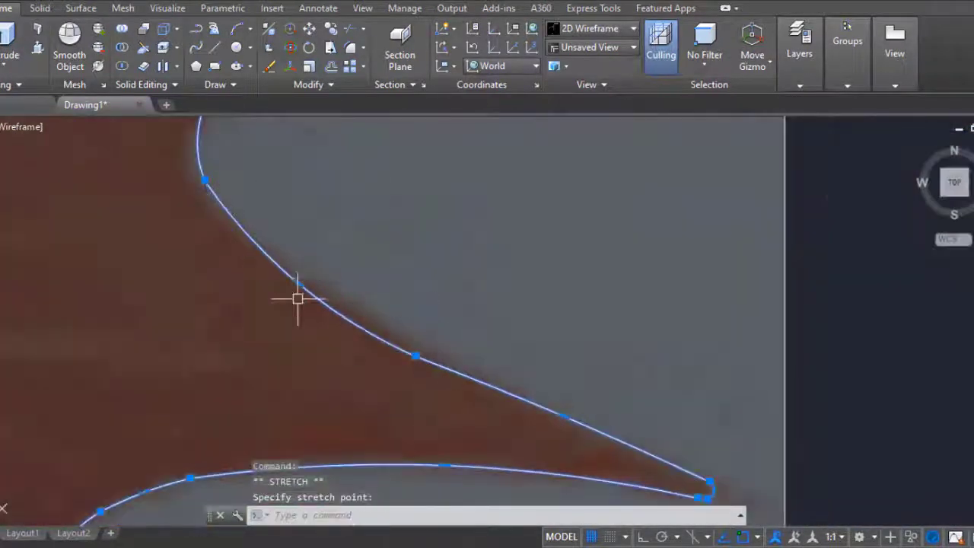
pyautogui.scroll(2, 297, 294)
pyautogui.click(293, 215)
pyautogui.scroll(2, 300, 177)
pyautogui.scroll(-2, 257, 395)
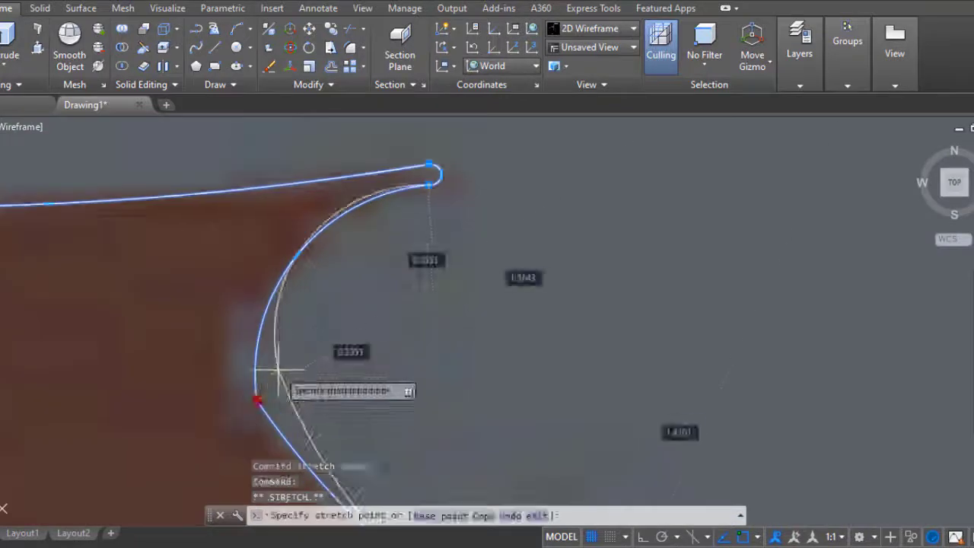
pyautogui.scroll(-2, 265, 359)
pyautogui.scroll(-1, 290, 307)
pyautogui.scroll(-2, 315, 278)
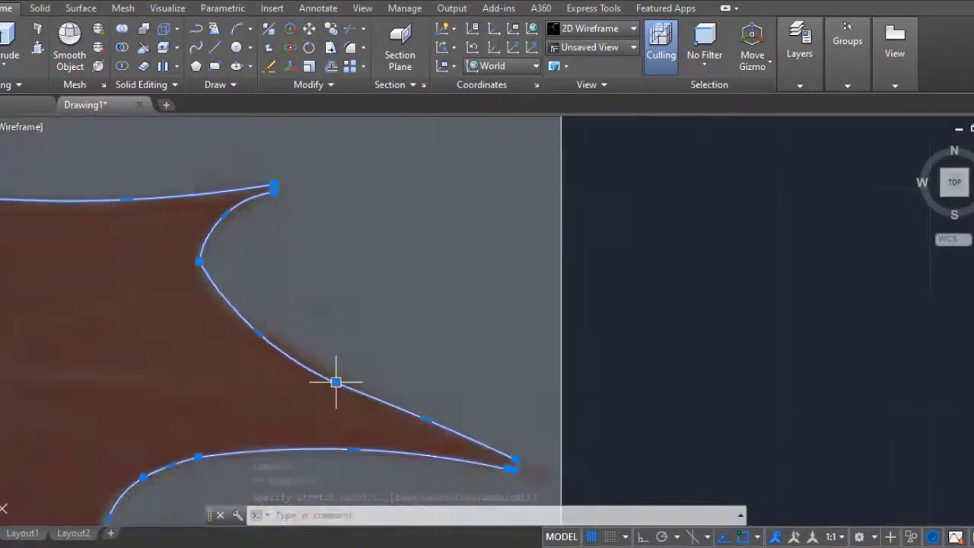
pyautogui.scroll(3, 364, 408)
pyautogui.click(200, 314)
pyautogui.scroll(-2, 267, 386)
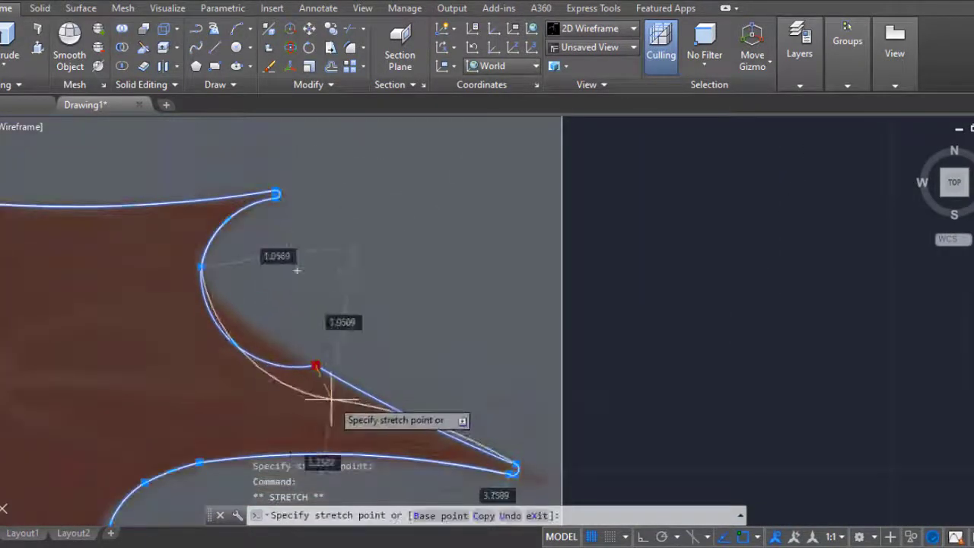
pyautogui.scroll(2, 163, 178)
pyautogui.press('Escape')
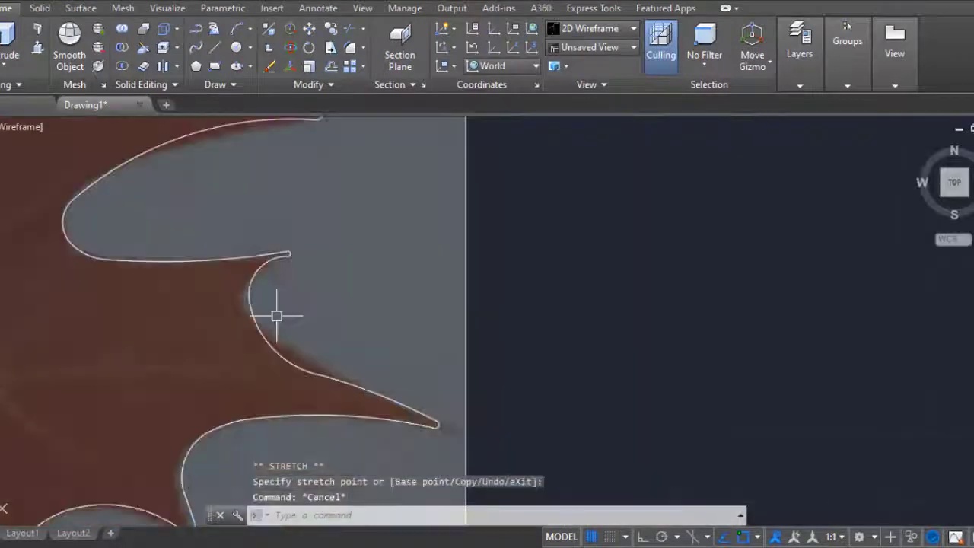
pyautogui.scroll(-2, 261, 333)
pyautogui.scroll(3, 366, 270)
# Reselect the outline and fix another adjusted vertex onto the leaf edge.
pyautogui.click(365, 268)
pyautogui.scroll(4, 377, 273)
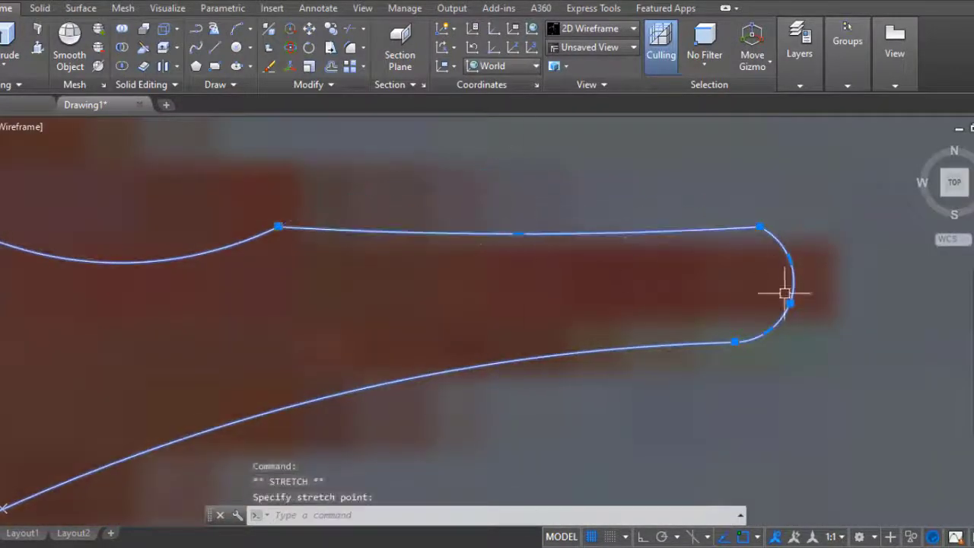
pyautogui.scroll(5, 795, 308)
pyautogui.scroll(-7, 721, 384)
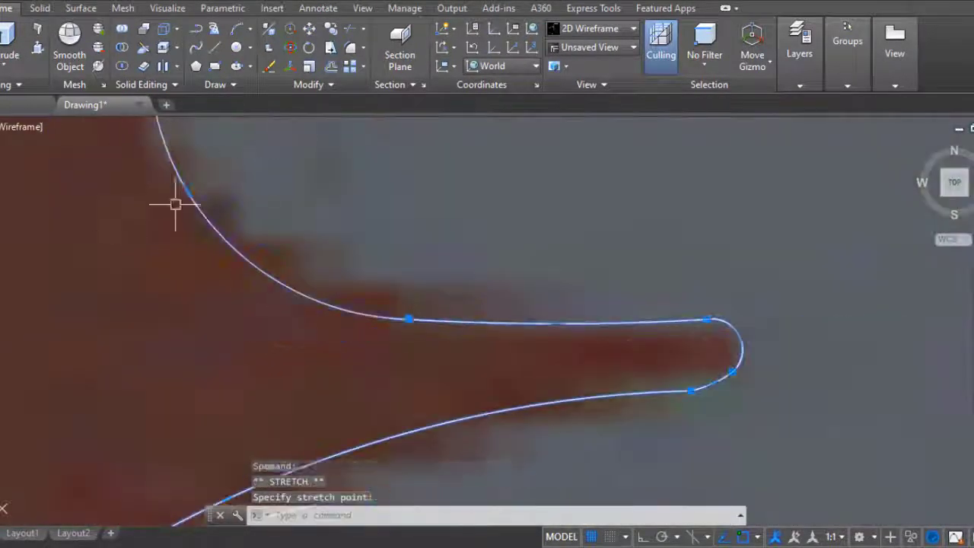
pyautogui.scroll(-6, 190, 339)
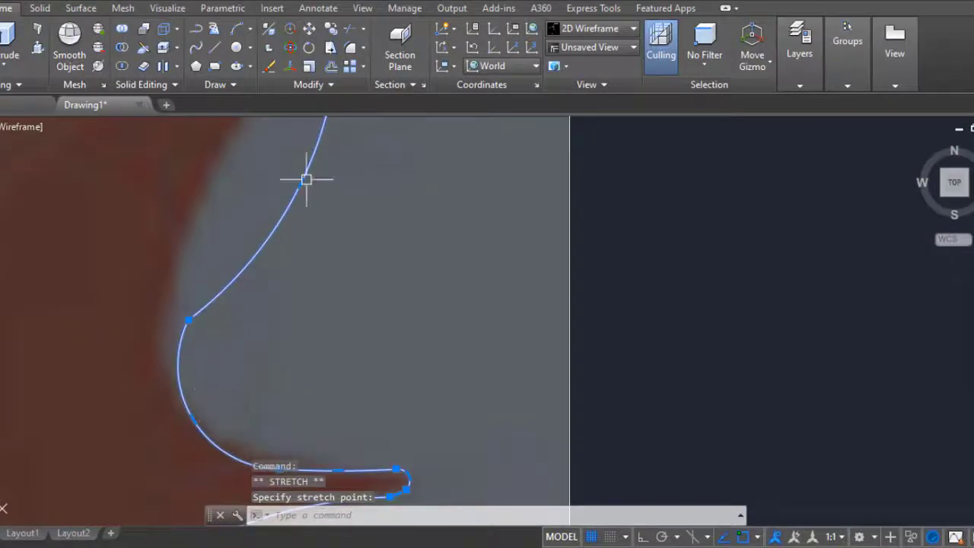
pyautogui.scroll(1, 273, 210)
pyautogui.click(265, 226)
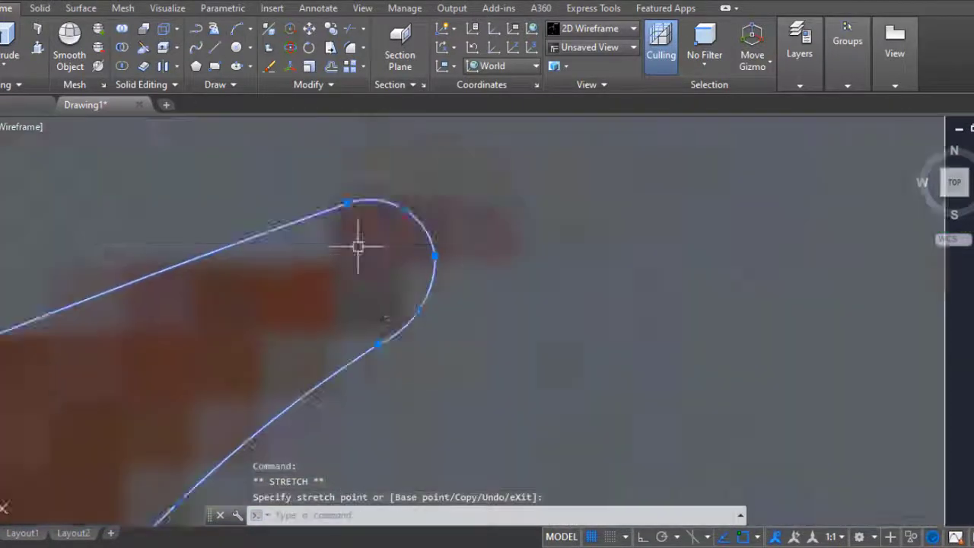
pyautogui.scroll(-3, 305, 337)
pyautogui.click(326, 316)
pyautogui.scroll(-2, 326, 316)
pyautogui.scroll(1, 291, 348)
# Reshape one more lobe's points, then pick the mirror axis start on the stem.
pyautogui.click(224, 330)
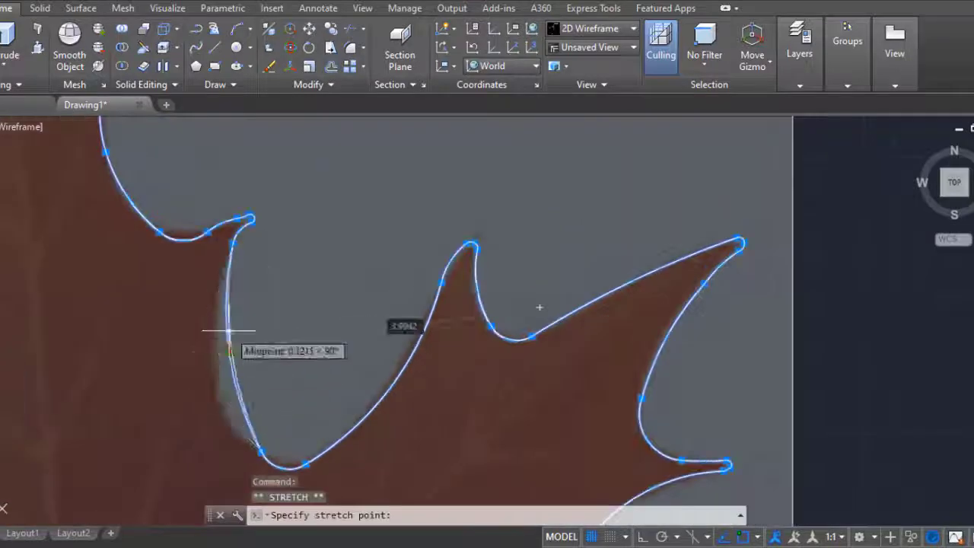
pyautogui.scroll(2, 233, 381)
pyautogui.scroll(2, 404, 410)
pyautogui.scroll(-3, 404, 411)
pyautogui.scroll(3, 293, 222)
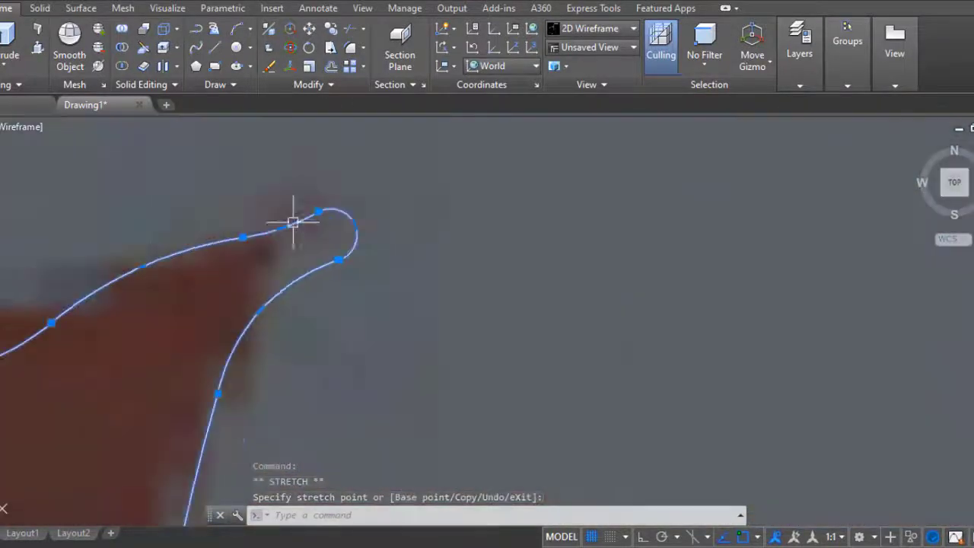
pyautogui.scroll(5, 282, 221)
pyautogui.scroll(-5, 385, 289)
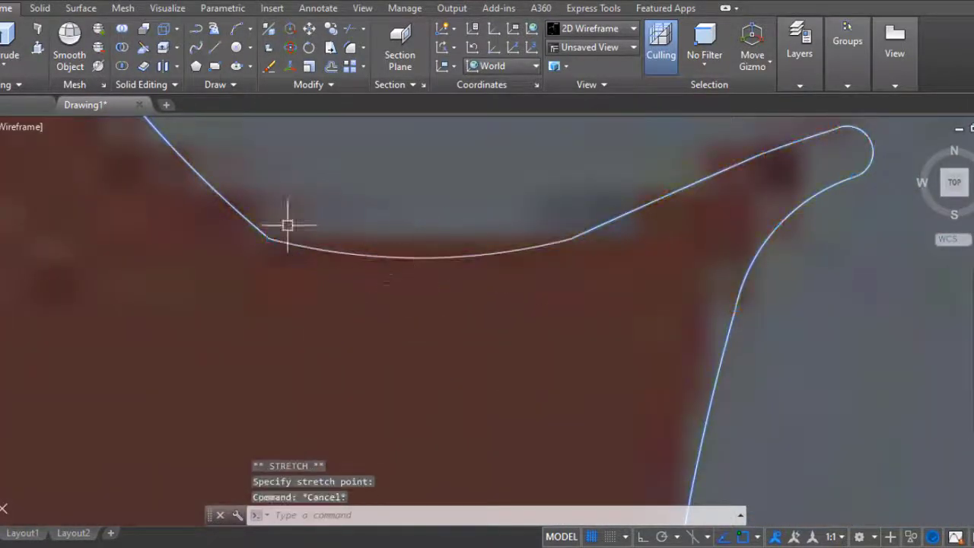
pyautogui.scroll(-2, 288, 225)
pyautogui.click(256, 229)
pyautogui.press('Escape')
pyautogui.scroll(-2, 207, 228)
pyautogui.scroll(-3, 359, 272)
pyautogui.scroll(-3, 606, 327)
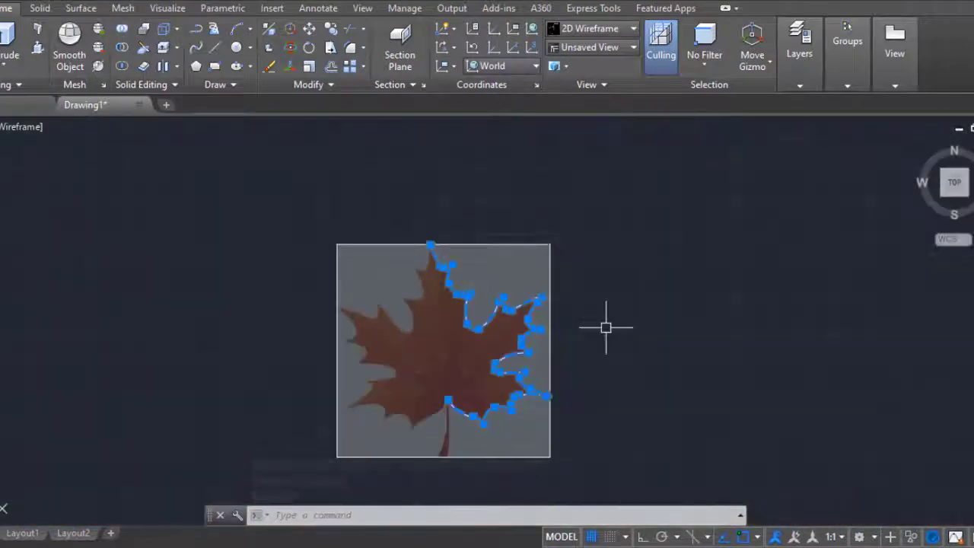
pyautogui.click(447, 401)
pyautogui.scroll(3, 431, 245)
# Complete the mirror about the stem axis, keeping the original half.
pyautogui.click(427, 217)
pyautogui.press('Return')
pyautogui.scroll(-3, 457, 272)
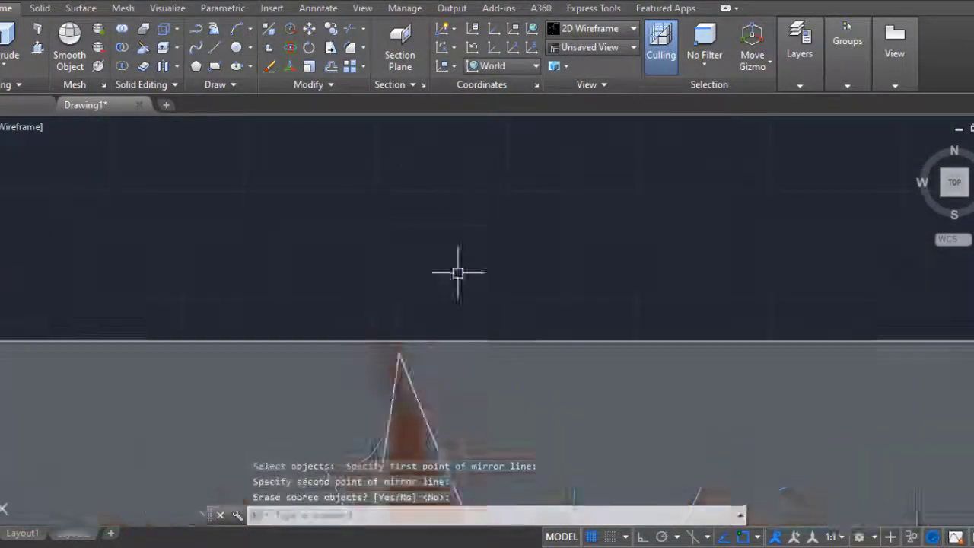
pyautogui.scroll(-2, 572, 341)
# Copy the completed leaf outline to the right of the reference image.
pyautogui.write('co')
pyautogui.click(460, 354)
pyautogui.press('Return')
pyautogui.click(487, 414)
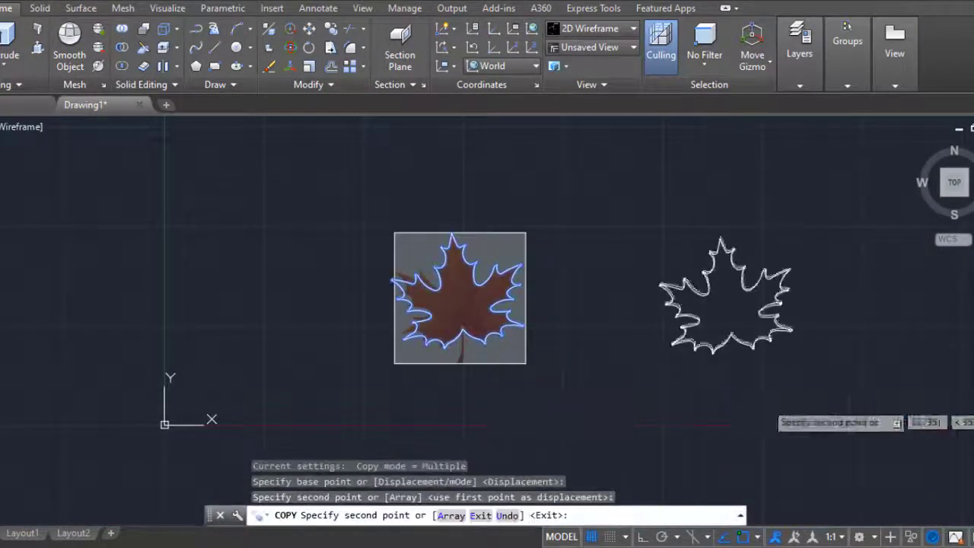
pyautogui.press('Escape')
pyautogui.scroll(6, 494, 379)
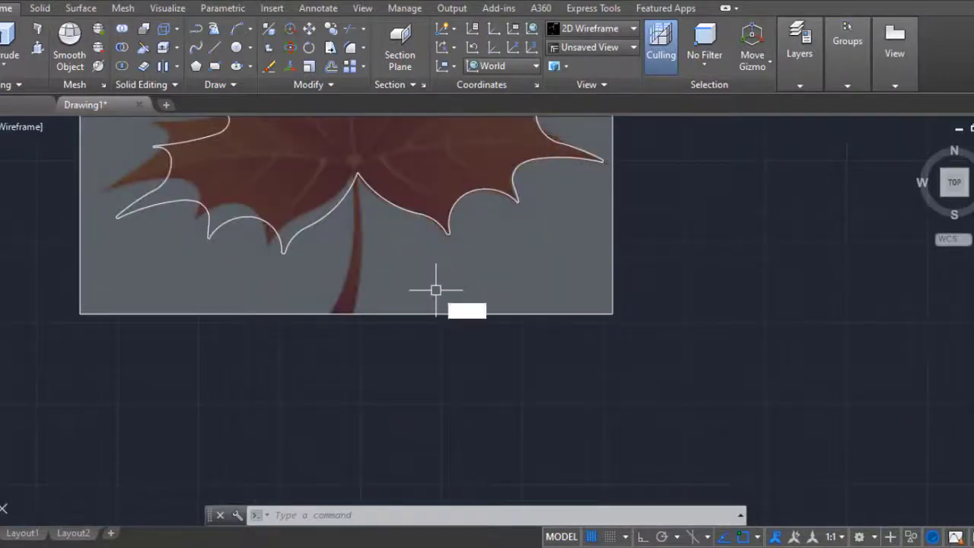
# Start drawing near the stem, cancel it, and restart from a new first point.
pyautogui.press('Return')
pyautogui.scroll(5, 436, 290)
pyautogui.click(358, 239)
pyautogui.scroll(-2, 358, 327)
pyautogui.press('Escape')
pyautogui.press('Return')
pyautogui.scroll(-2, 340, 310)
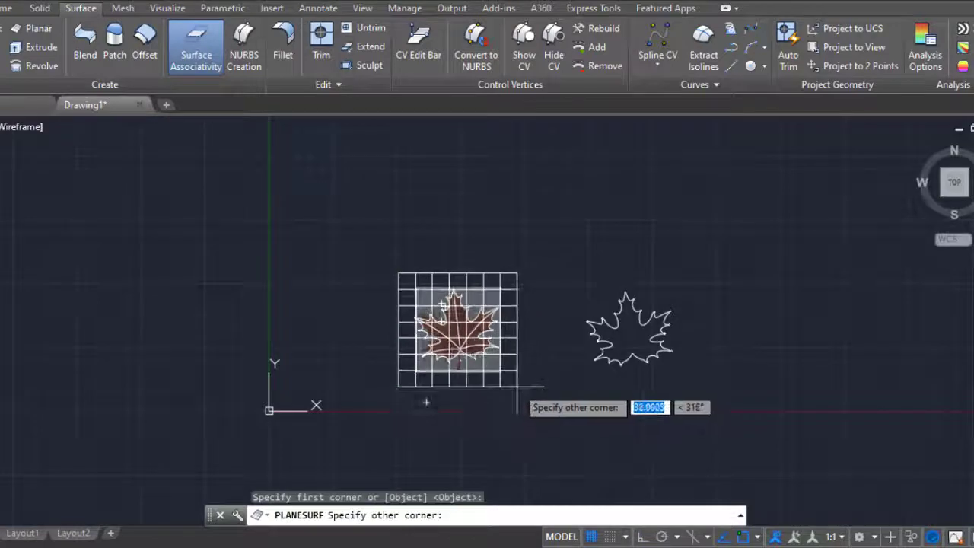
# Finish the planar surface's opposite corner, then abandon a first attempt to move it.
pyautogui.click(525, 414)
pyautogui.keyDown('shift'); pyautogui.moveTo(487, 376); pyautogui.dragTo(502, 343, button='middle'); pyautogui.keyUp('shift')
pyautogui.scroll(3, 507, 335)
pyautogui.write('m')
pyautogui.press('Return')
pyautogui.scroll(-5, 525, 350)
pyautogui.click(543, 369)
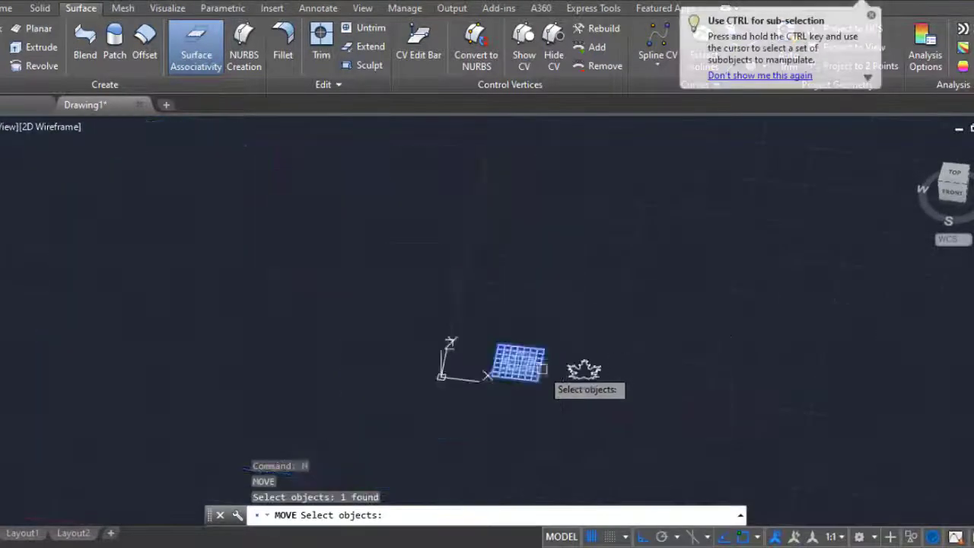
pyautogui.click(954, 172)
pyautogui.press('Escape')
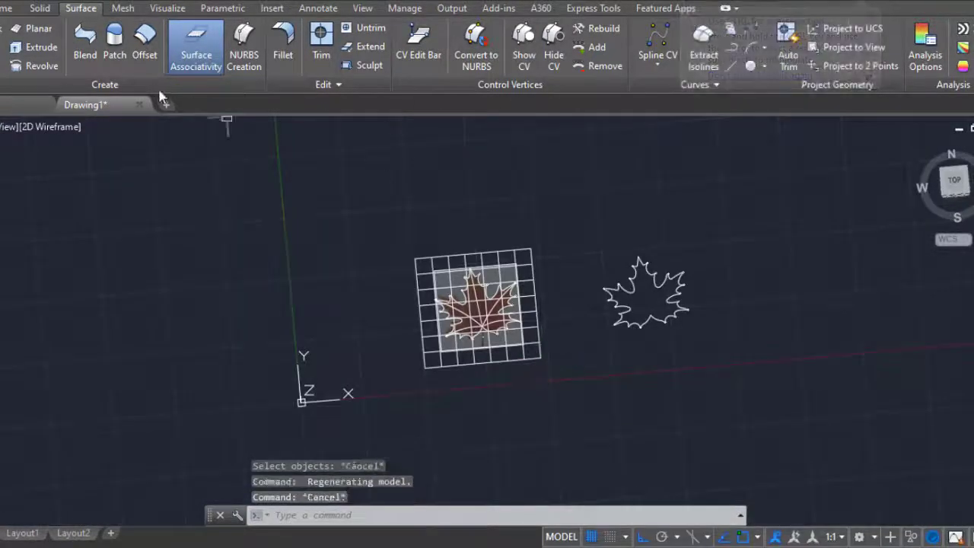
# Switch to the Realistic visual style and move the planar surface right of the leaf outline.
pyautogui.click(50, 126)
pyautogui.click(122, 216)
pyautogui.click(540, 333)
pyautogui.press('Return')
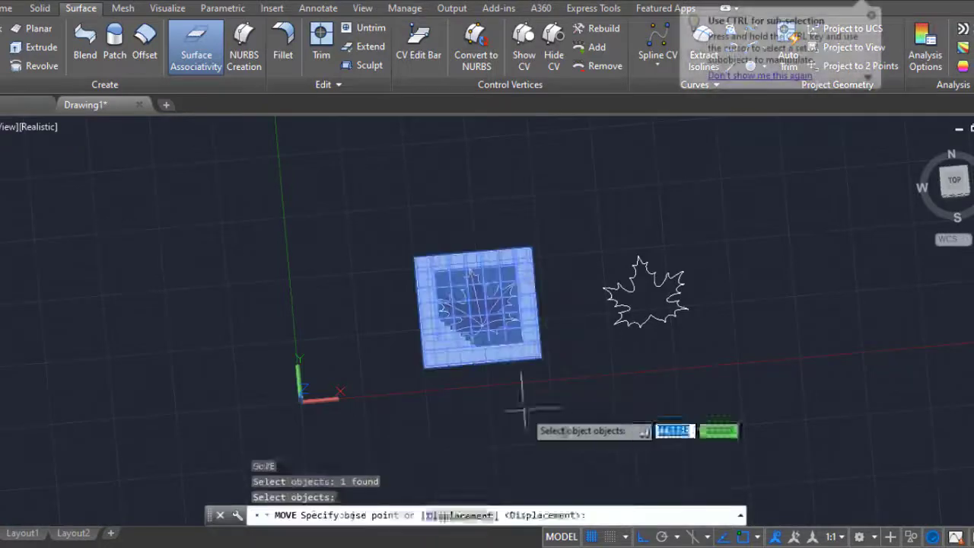
pyautogui.click(522, 401)
pyautogui.click(825, 372)
pyautogui.scroll(2, 824, 373)
pyautogui.keyDown('shift'); pyautogui.moveTo(631, 236); pyautogui.dragTo(619, 309, button='middle'); pyautogui.keyUp('shift')
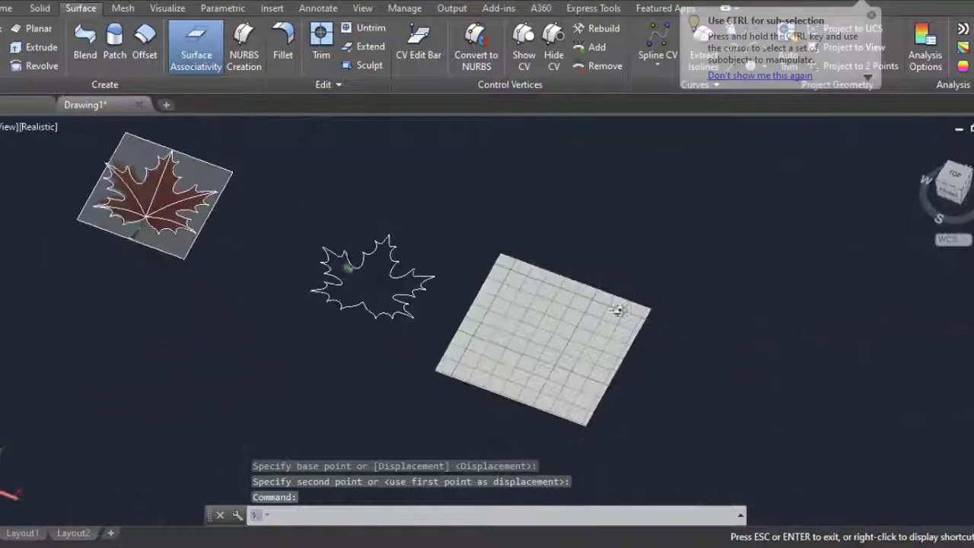
# Convert the planar surface to a NURBS surface.
pyautogui.click(572, 299)
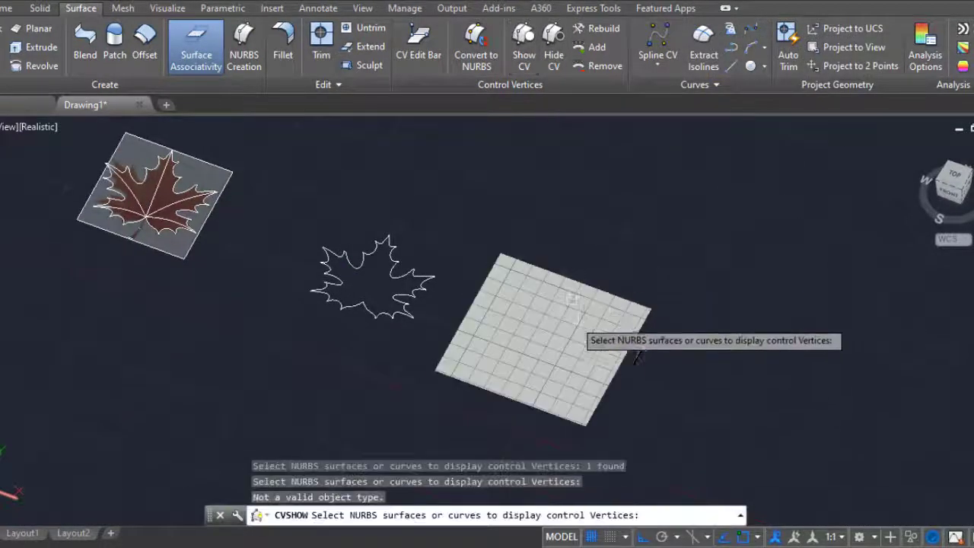
pyautogui.click(419, 44)
pyautogui.press('Escape')
pyautogui.click(589, 46)
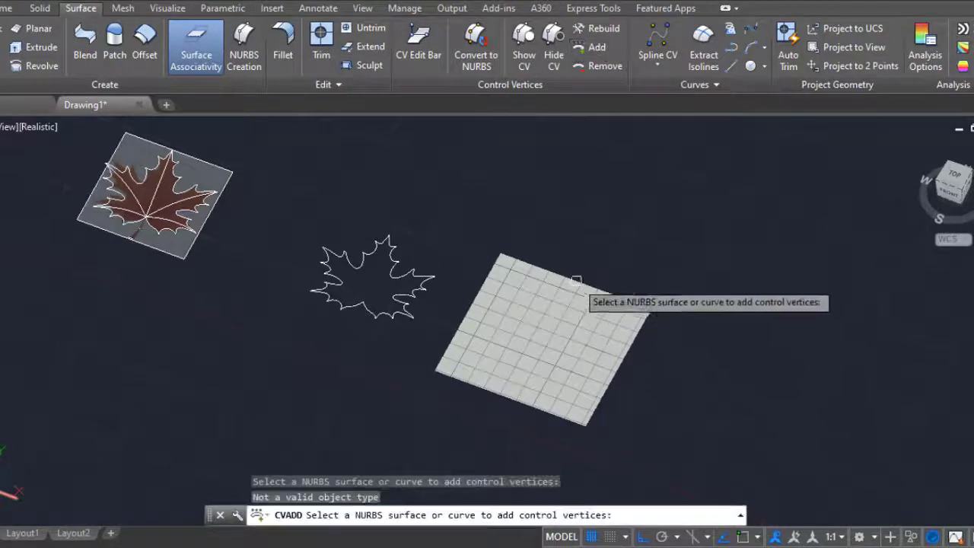
pyautogui.press('Escape')
pyautogui.click(476, 53)
pyautogui.click(570, 270)
pyautogui.press('Return')
pyautogui.press('Escape')
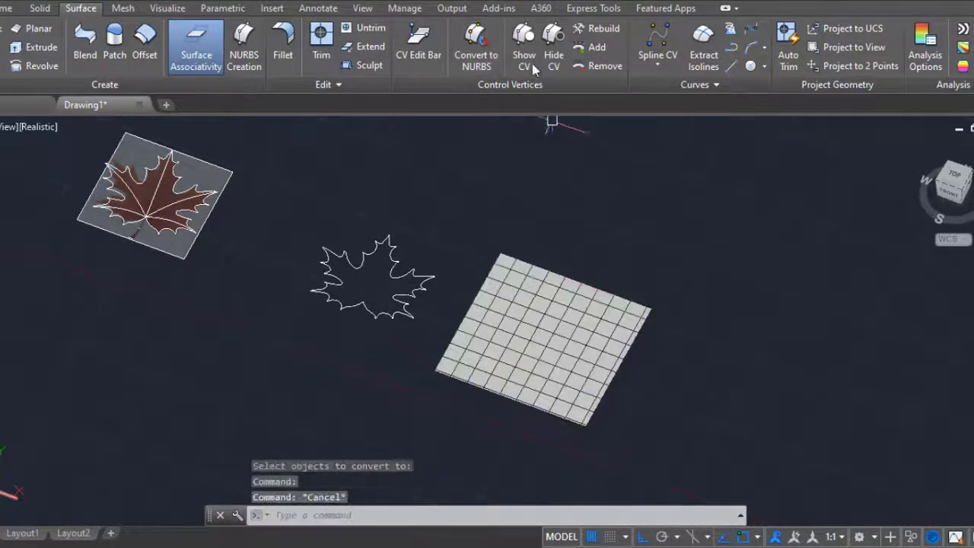
# Show the surface's control vertex grid.
pyautogui.click(523, 55)
pyautogui.click(613, 304)
pyautogui.press('Return')
pyautogui.press('Escape')
# Add two extra rows of control vertices across the surface.
pyautogui.click(418, 45)
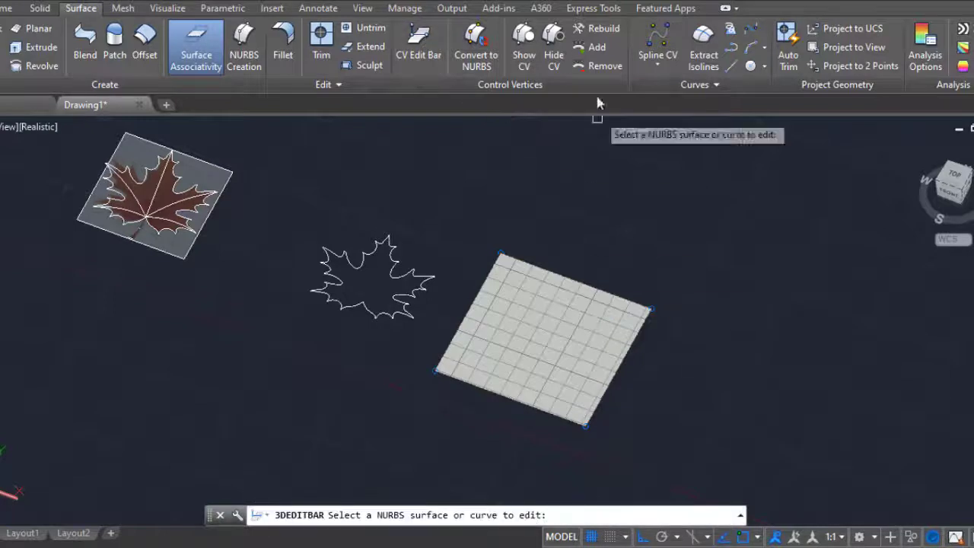
pyautogui.click(629, 341)
pyautogui.click(605, 341)
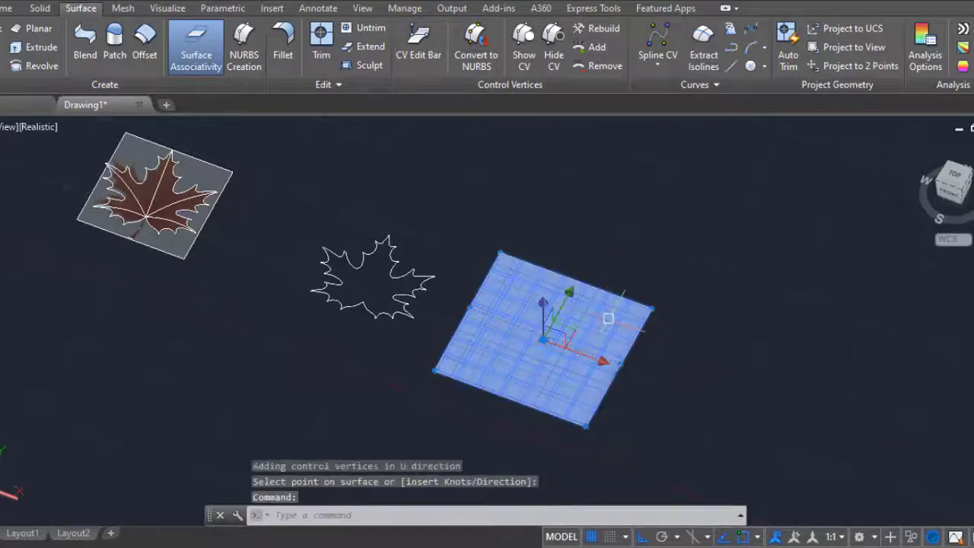
pyautogui.press('Escape')
pyautogui.press('Return')
pyautogui.click(617, 335)
pyautogui.click(611, 381)
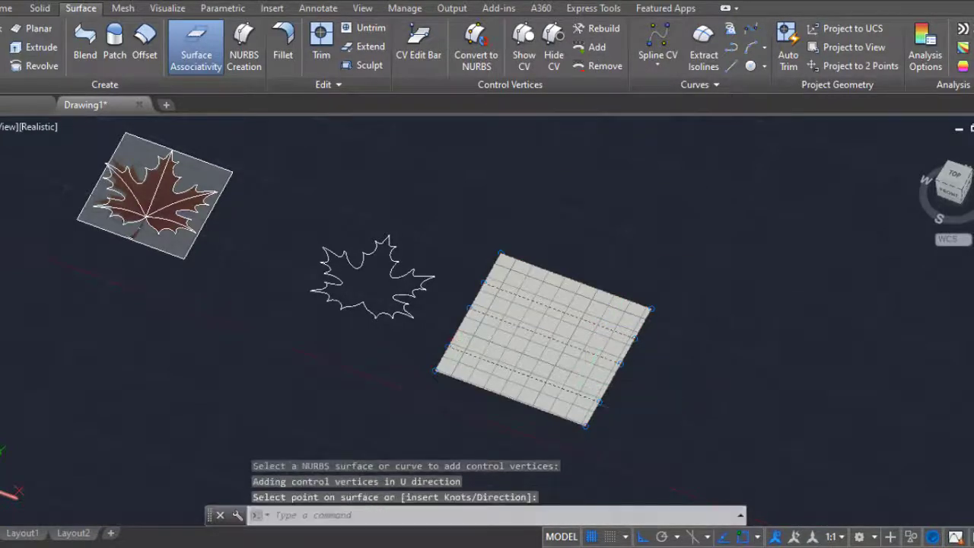
pyautogui.press('Escape')
# Rebuild the flat surface to 6×6 control vertices at degree 5, then grab a vertex to raise.
pyautogui.keyDown('shift'); pyautogui.moveTo(609, 320); pyautogui.dragTo(533, 190, button='middle'); pyautogui.keyUp('shift')
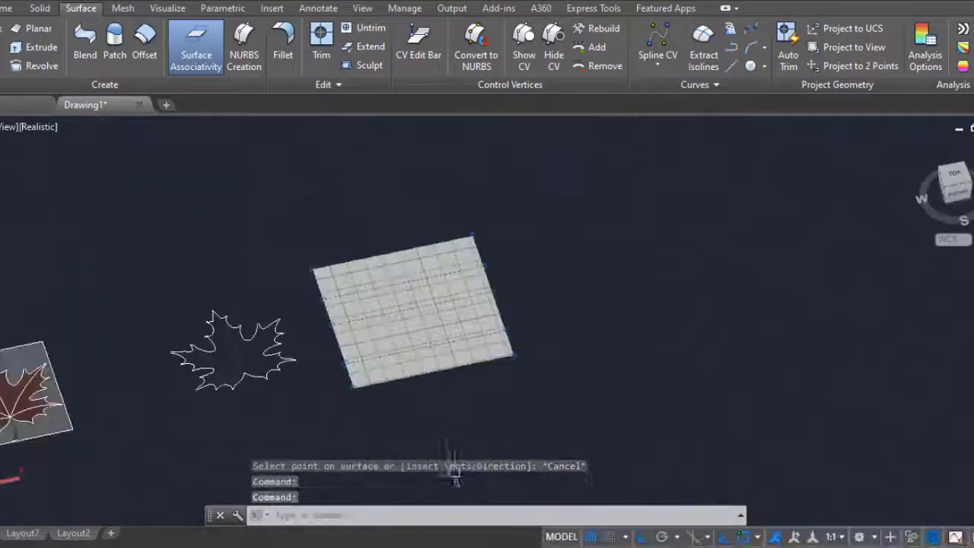
pyautogui.click(601, 29)
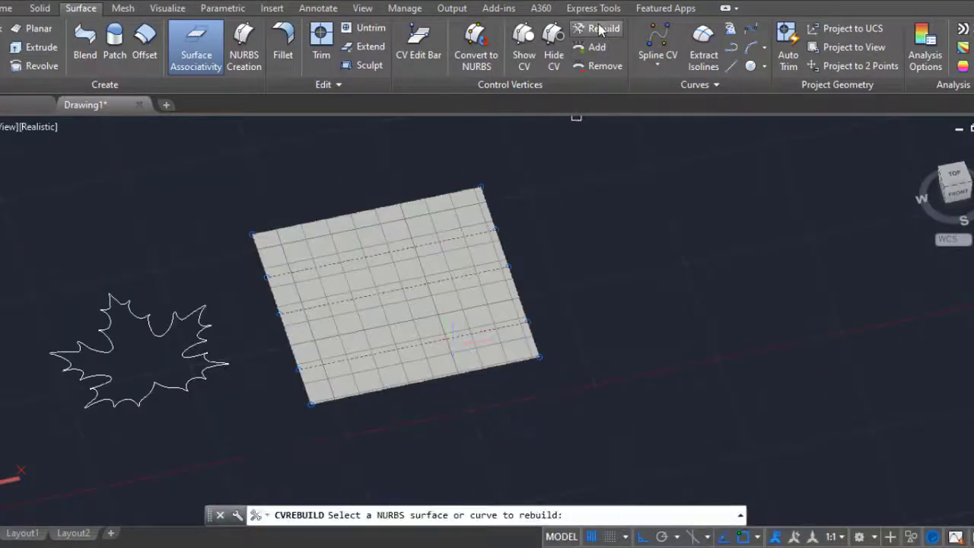
pyautogui.click(532, 229)
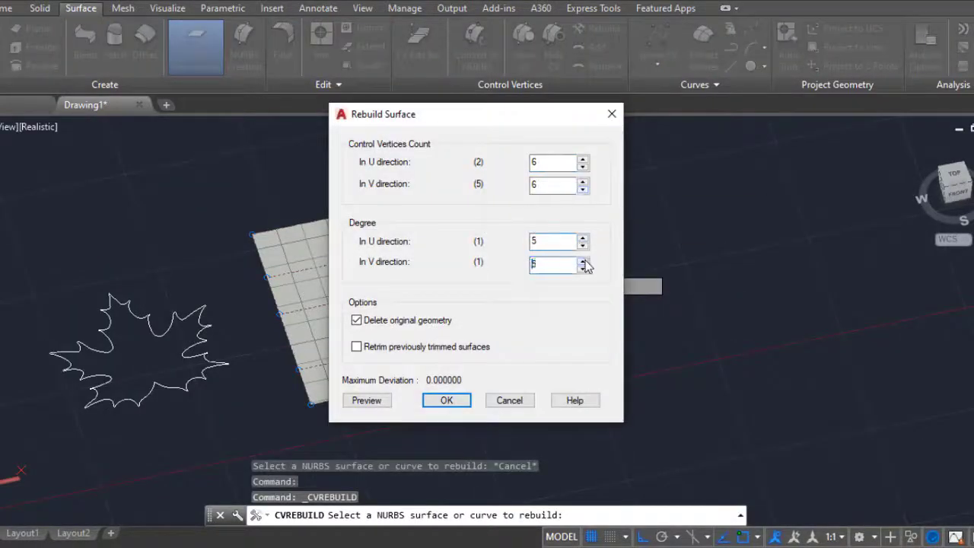
pyautogui.click(467, 402)
pyautogui.moveTo(558, 337)
pyautogui.keyDown('shift'); pyautogui.mouseDown(button='middle')
pyautogui.moveTo(464, 359)
pyautogui.moveTo(406, 343)
pyautogui.moveTo(295, 450)
pyautogui.mouseUp(button='middle'); pyautogui.keyUp('shift')
pyautogui.click(442, 314)
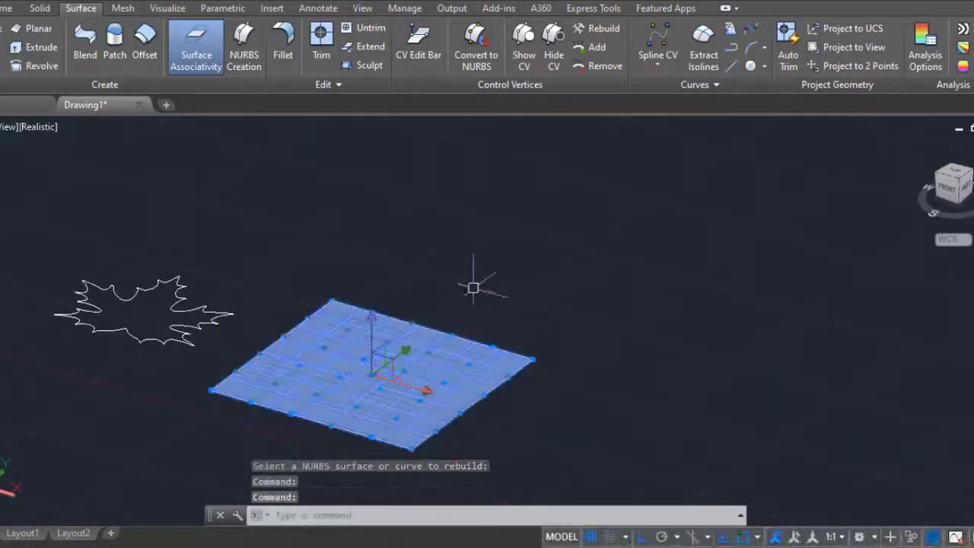
pyautogui.click(412, 323)
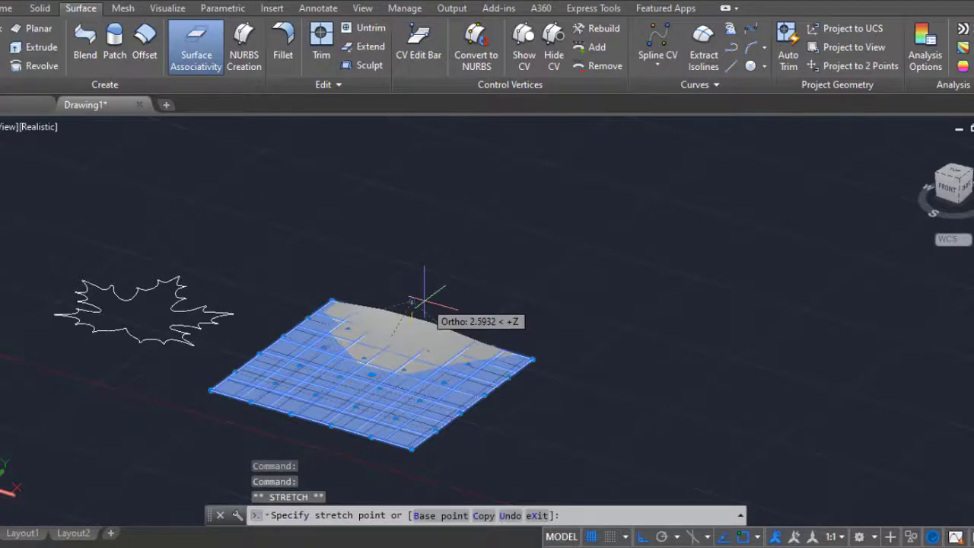
# Set the raised vertex and reposition corner and lower-edge vertices of the surface.
pyautogui.click(417, 299)
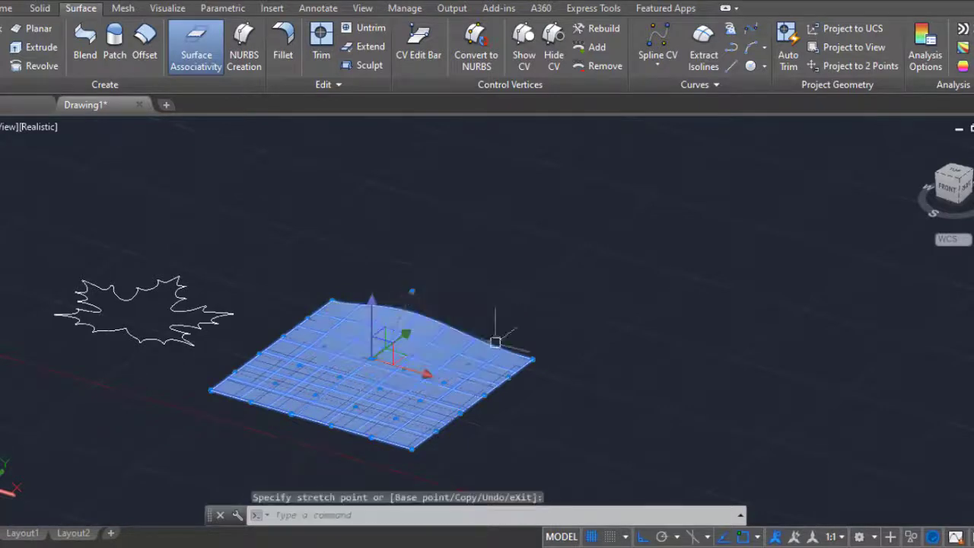
pyautogui.click(524, 356)
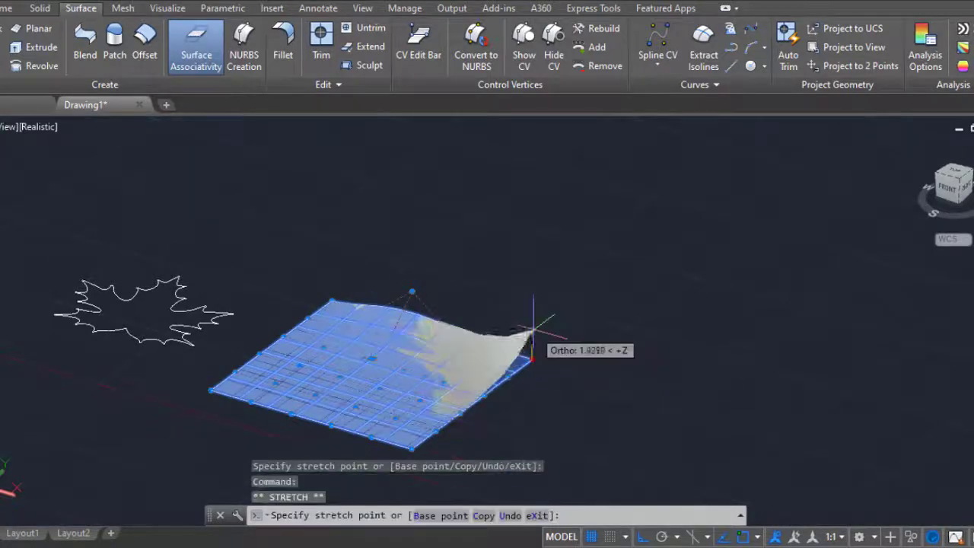
pyautogui.click(472, 405)
pyautogui.click(458, 417)
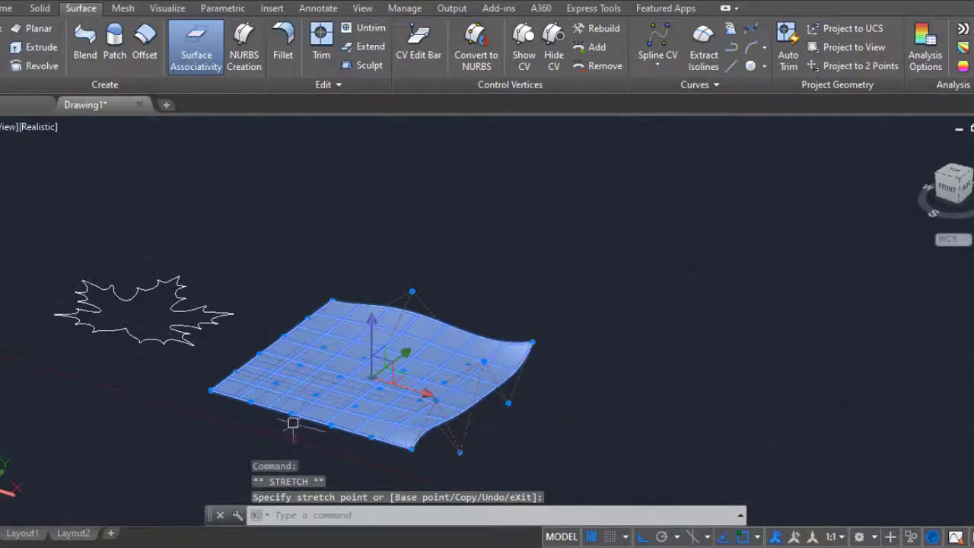
pyautogui.click(330, 307)
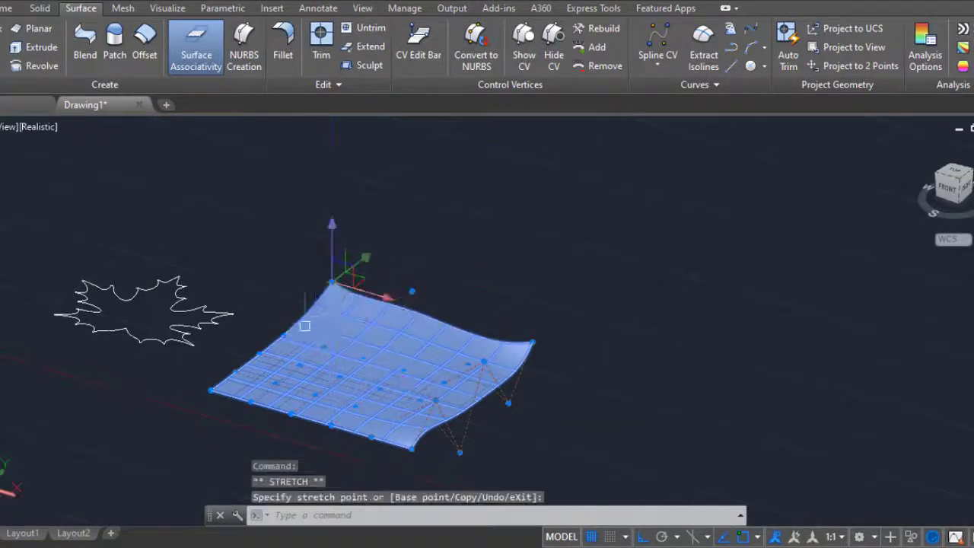
# Stretch another control vertex upward to add a bulge to the surface.
pyautogui.keyDown('shift'); pyautogui.moveTo(300, 366); pyautogui.dragTo(461, 339, button='middle'); pyautogui.keyUp('shift')
pyautogui.click(392, 352)
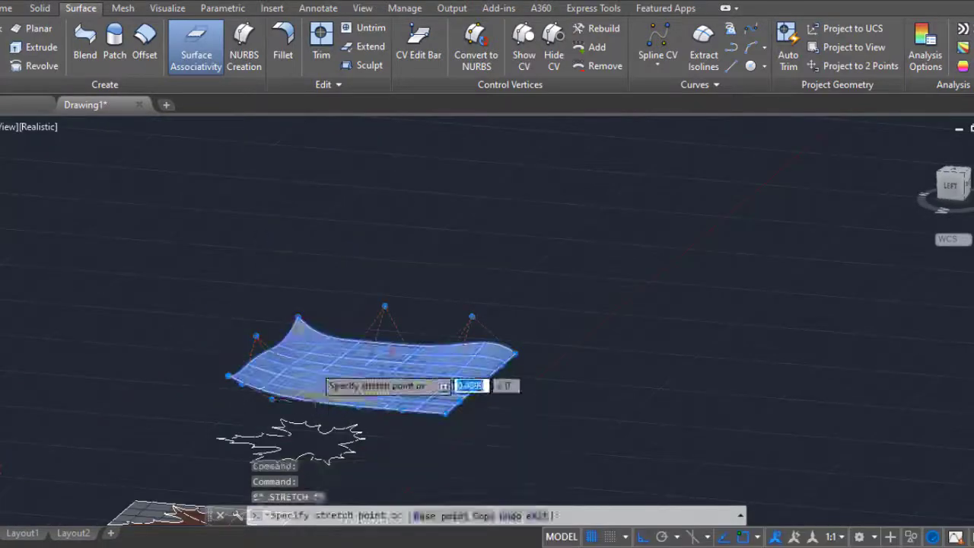
pyautogui.keyDown('shift'); pyautogui.moveTo(271, 398); pyautogui.dragTo(350, 274, button='middle'); pyautogui.keyUp('shift')
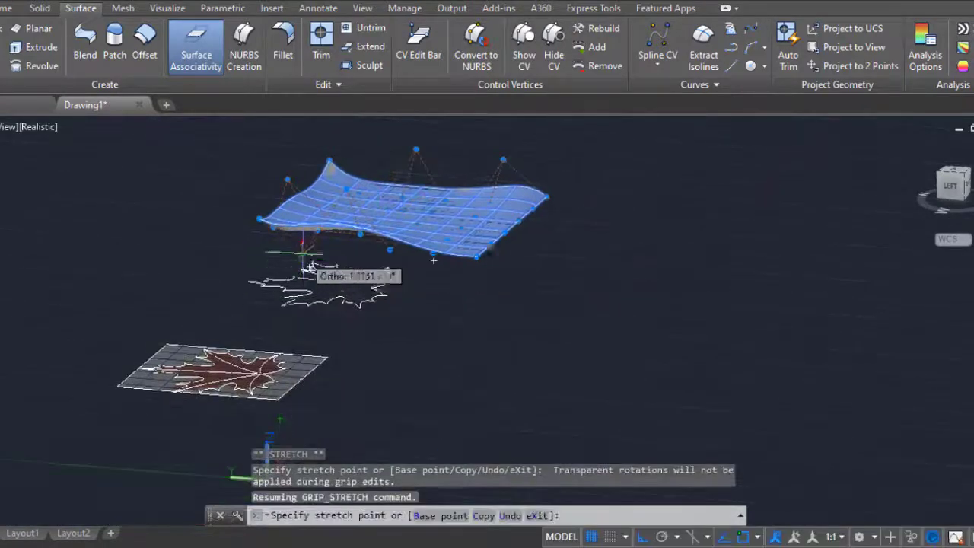
pyautogui.scroll(3, 549, 256)
pyautogui.scroll(3, 540, 271)
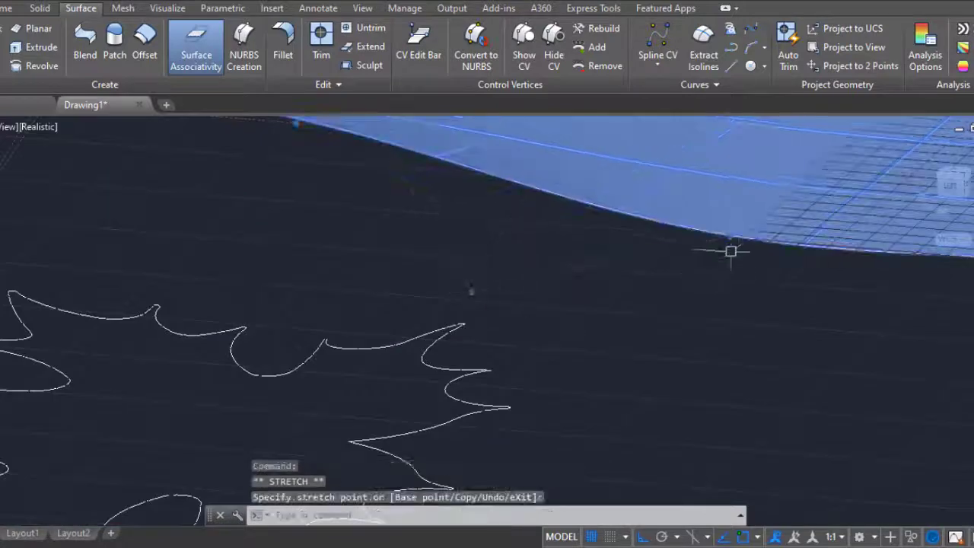
pyautogui.scroll(3, 583, 431)
pyautogui.scroll(-2, 787, 431)
pyautogui.scroll(-5, 787, 431)
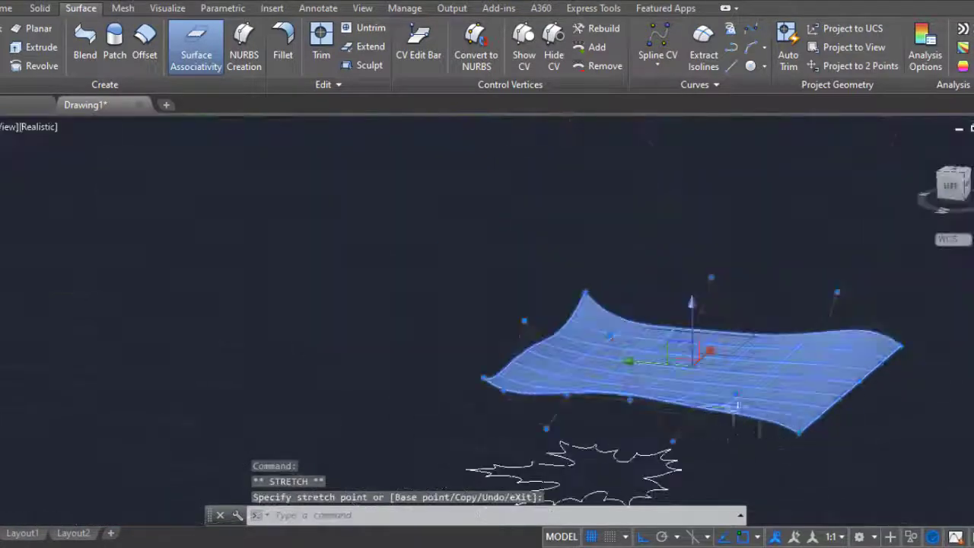
pyautogui.scroll(3, 706, 320)
pyautogui.scroll(3, 694, 377)
pyautogui.scroll(2, 669, 370)
pyautogui.press('Escape')
pyautogui.scroll(2, 598, 452)
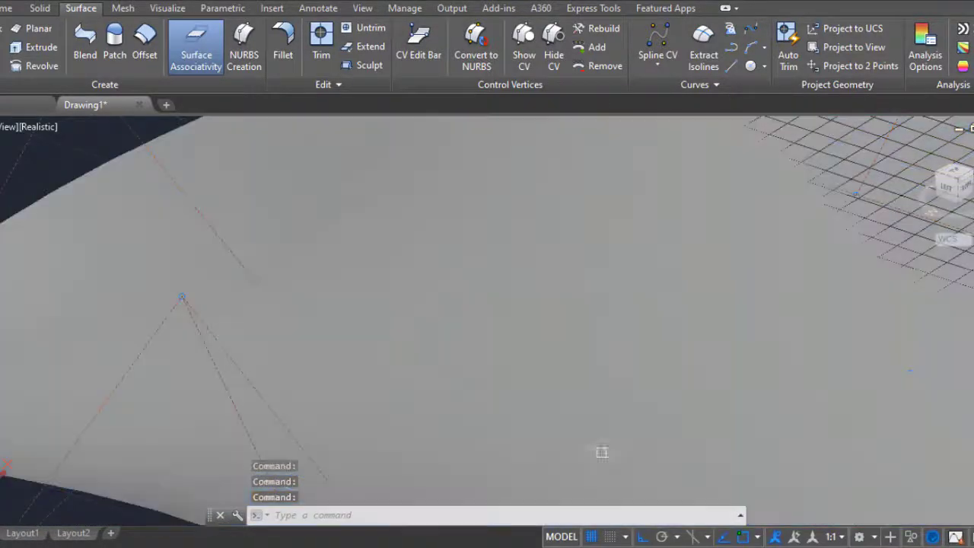
pyautogui.scroll(-2, 495, 406)
pyautogui.scroll(-2, 563, 388)
pyautogui.moveTo(563, 389)
pyautogui.keyDown('shift'); pyautogui.mouseDown(button='middle')
pyautogui.moveTo(805, 320)
pyautogui.moveTo(634, 397)
pyautogui.mouseUp(button='middle'); pyautogui.keyUp('shift')
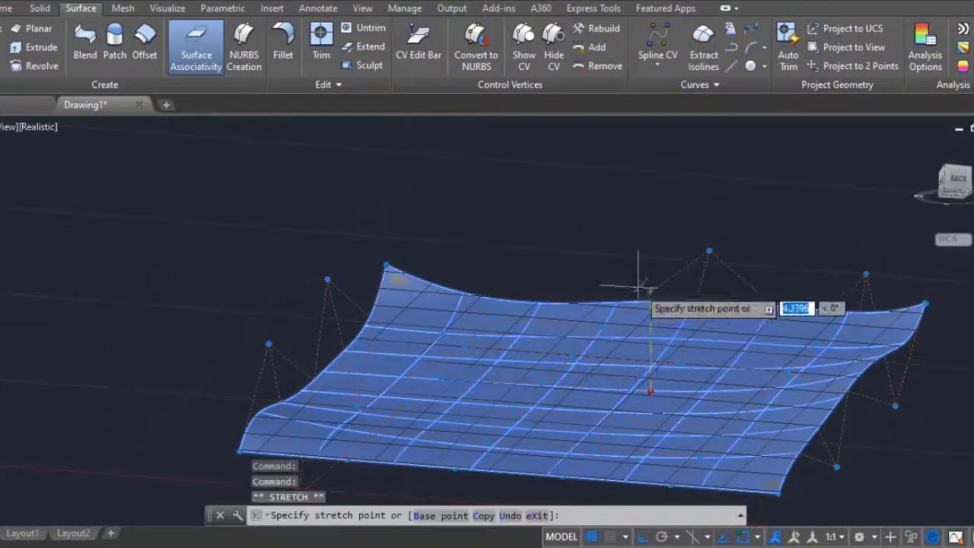
pyautogui.keyDown('shift'); pyautogui.moveTo(639, 288); pyautogui.dragTo(687, 354, button='middle'); pyautogui.keyUp('shift')
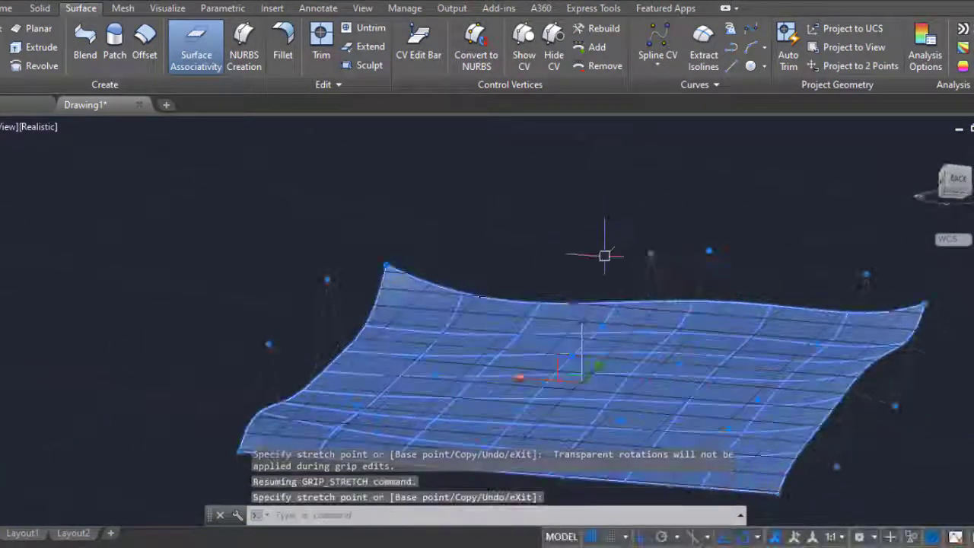
pyautogui.keyDown('shift'); pyautogui.moveTo(511, 415); pyautogui.dragTo(516, 387, button='middle'); pyautogui.keyUp('shift')
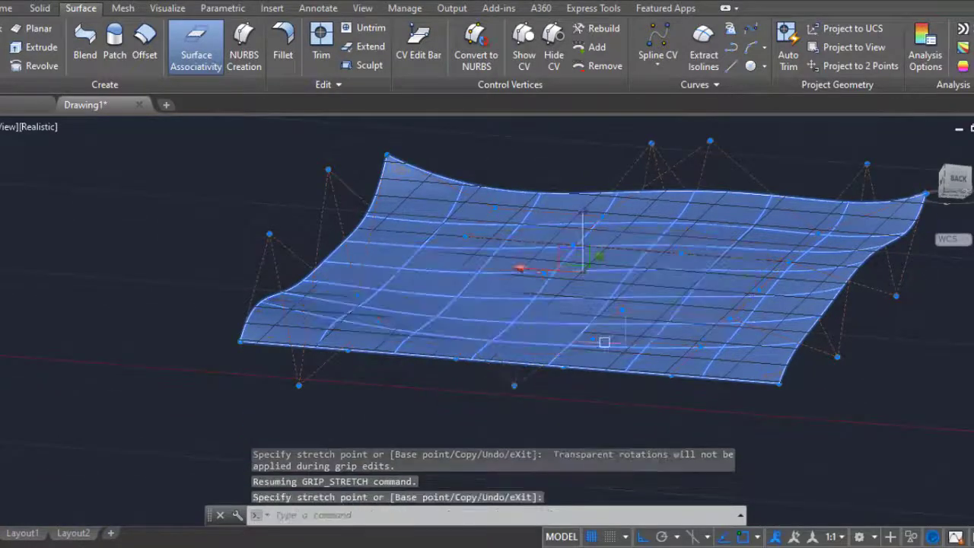
# Bring the view back to looking straight down on the centred leaf and surface.
pyautogui.moveTo(756, 413)
pyautogui.keyDown('shift'); pyautogui.mouseDown(button='middle')
pyautogui.moveTo(702, 431)
pyautogui.moveTo(693, 383)
pyautogui.moveTo(876, 388)
pyautogui.mouseUp(button='middle'); pyautogui.keyUp('shift')
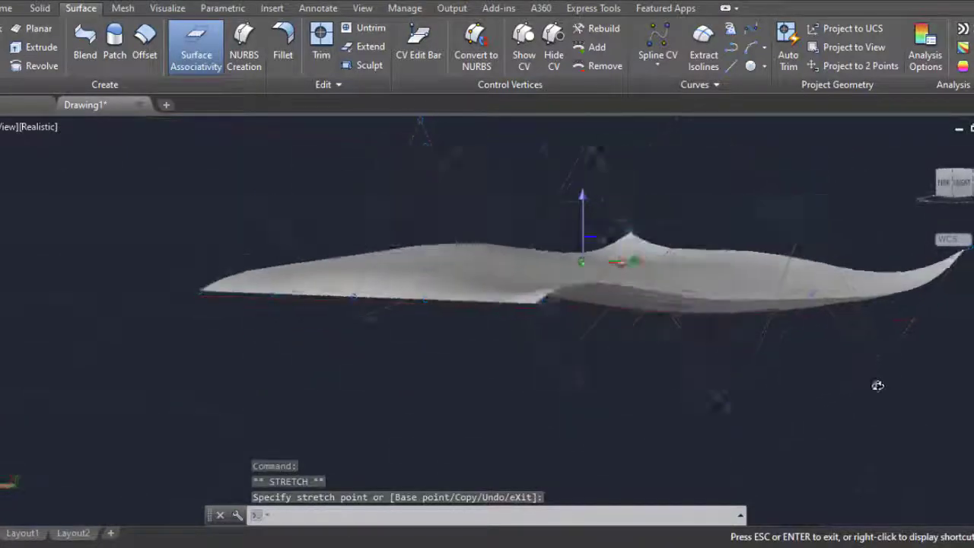
pyautogui.keyDown('shift'); pyautogui.moveTo(436, 406); pyautogui.dragTo(602, 419, button='middle'); pyautogui.keyUp('shift')
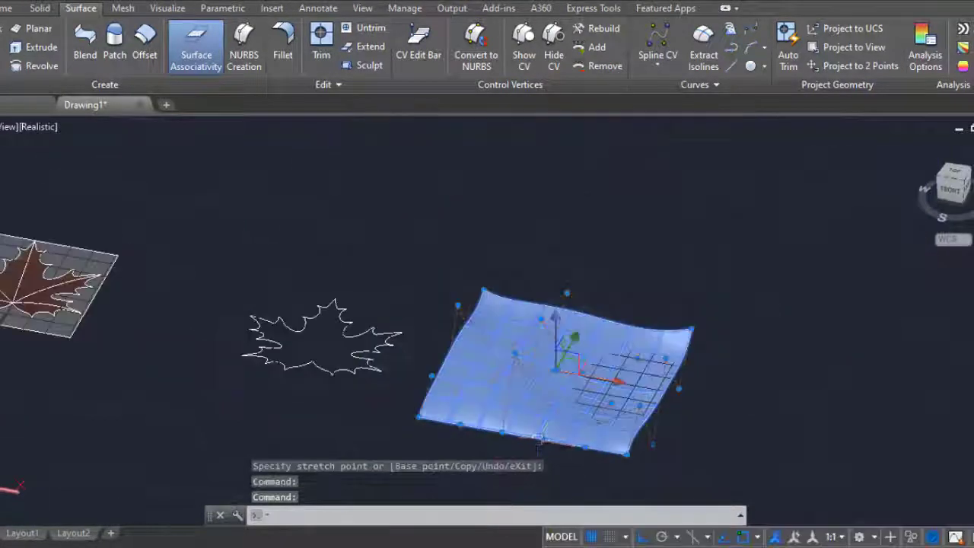
pyautogui.moveTo(631, 350); pyautogui.dragTo(583, 304, button='middle')
pyautogui.press('Escape')
# Select the curved surface, cancelling a move that was started.
pyautogui.write('m')
pyautogui.press('Return')
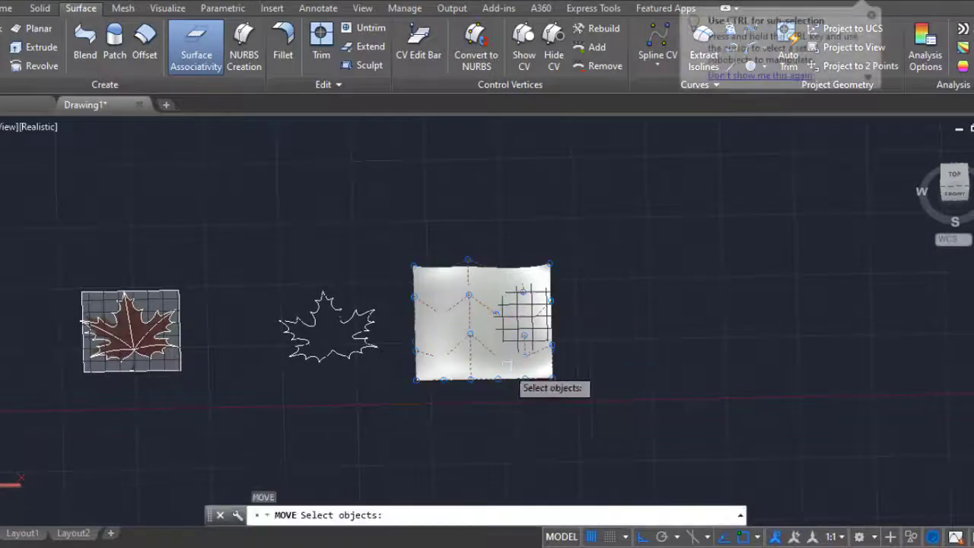
pyautogui.click(508, 366)
pyautogui.press('Escape')
pyautogui.scroll(3, 380, 338)
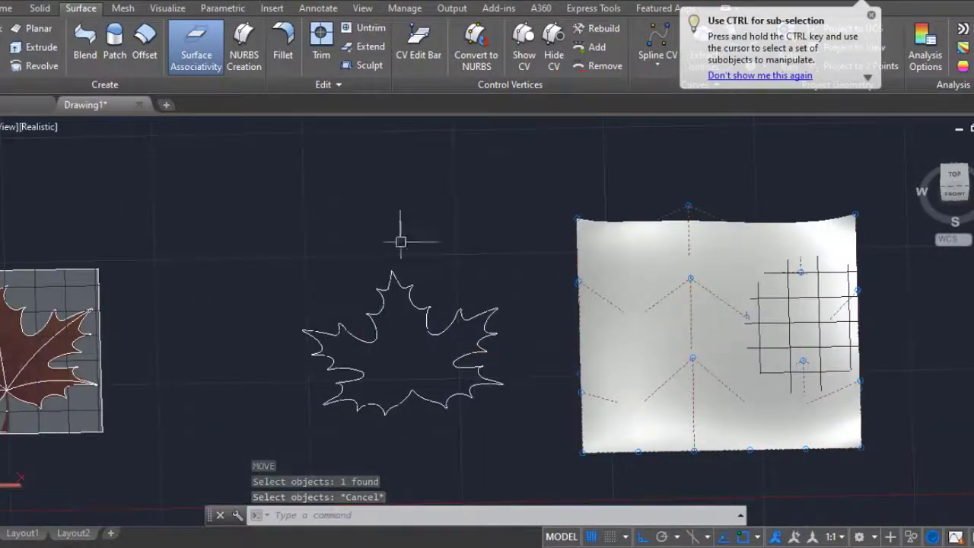
pyautogui.click(631, 272)
pyautogui.press('Escape')
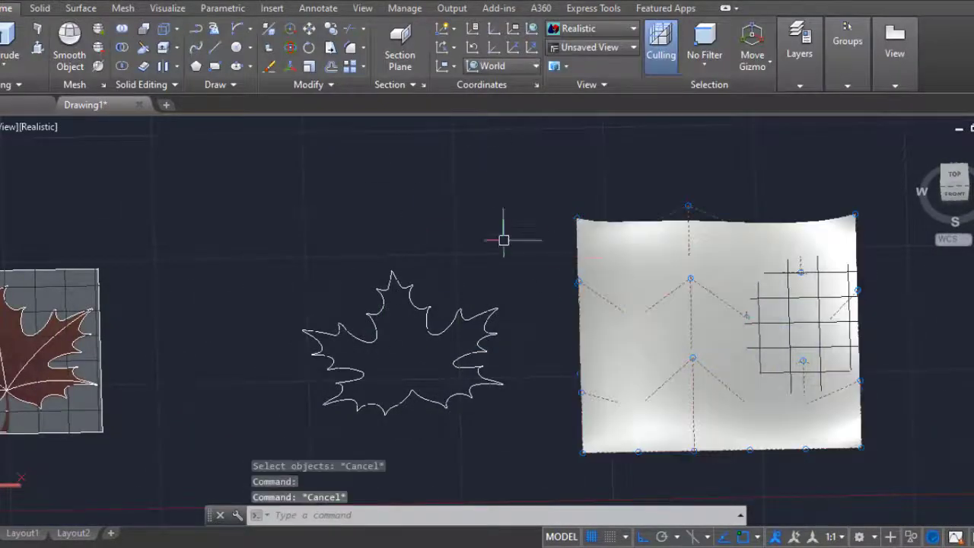
# Show, convert to NURBS, then hide the curved surface's control vertices.
pyautogui.click(81, 8)
pyautogui.click(525, 47)
pyautogui.click(580, 229)
pyautogui.press('Return')
pyautogui.click(476, 46)
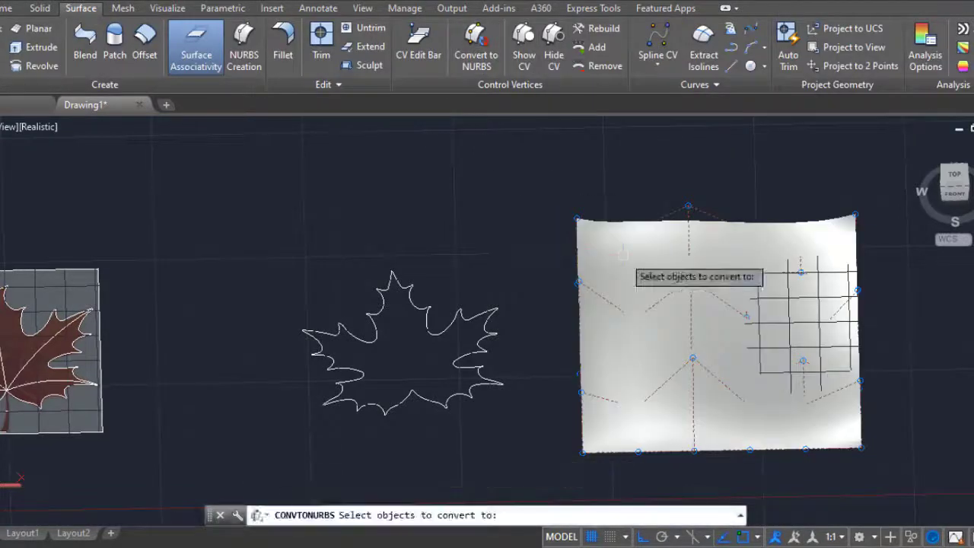
pyautogui.click(620, 251)
pyautogui.press('Return')
pyautogui.click(418, 46)
pyautogui.press('Escape')
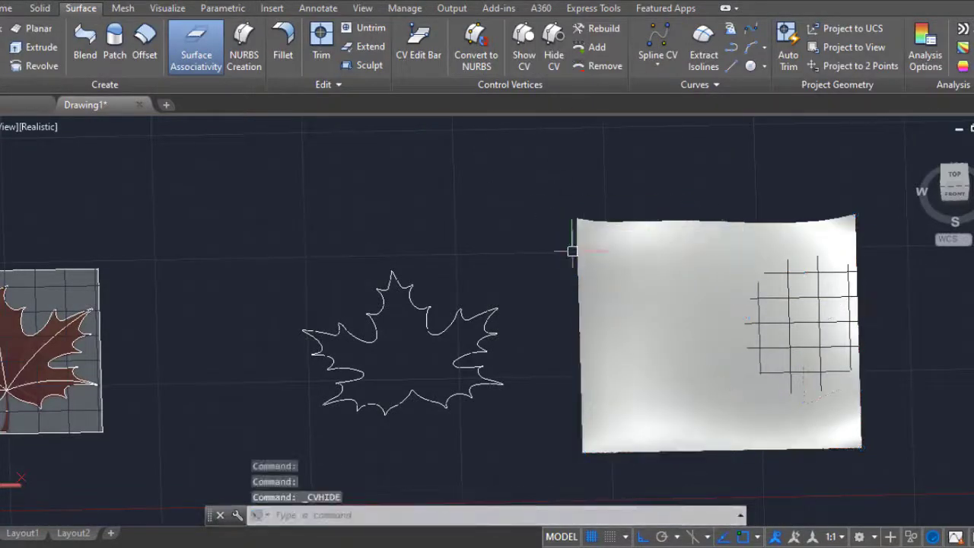
# Join the 54 leaf outline segments into a single polyline with JOIN.
pyautogui.write('j')
pyautogui.press('Return')
pyautogui.click(239, 254)
pyautogui.click(559, 465)
pyautogui.press('Return')
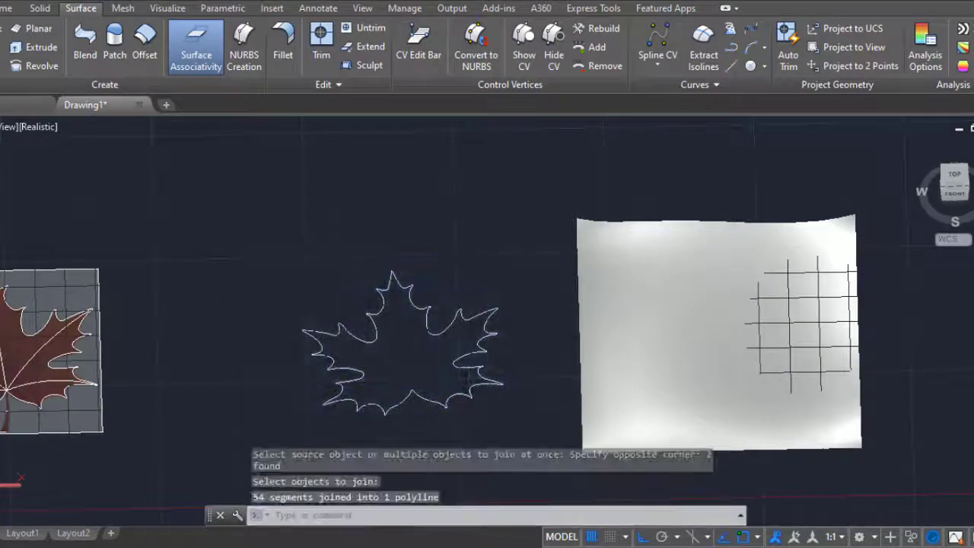
pyautogui.press('Escape')
pyautogui.moveTo(536, 459)
pyautogui.keyDown('shift'); pyautogui.mouseDown(button='middle')
pyautogui.moveTo(490, 415)
pyautogui.moveTo(533, 381)
pyautogui.moveTo(534, 337)
pyautogui.moveTo(556, 359)
pyautogui.mouseUp(button='middle'); pyautogui.keyUp('shift')
# Extrude the joined leaf outline into a solid.
pyautogui.write('ext')
pyautogui.press('Return')
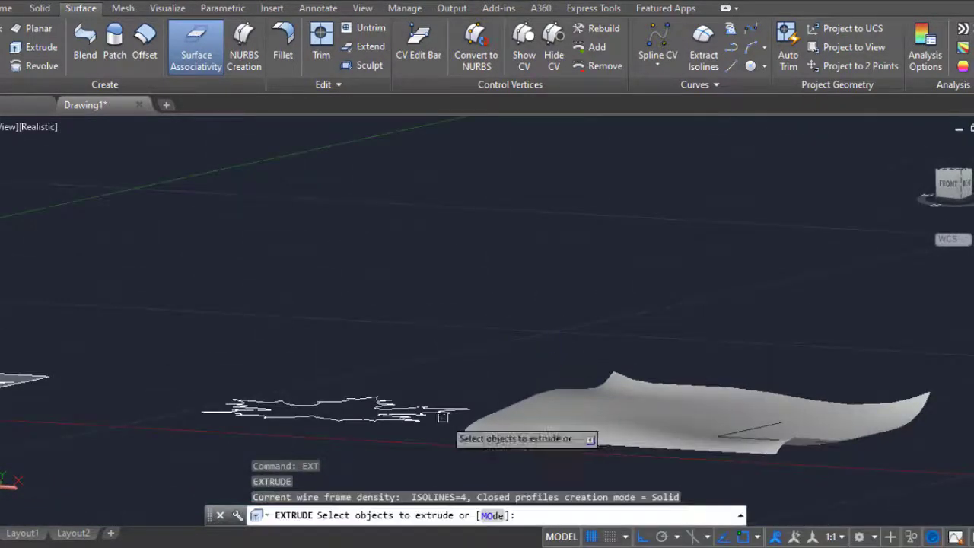
pyautogui.click(442, 417)
pyautogui.press('Return')
pyautogui.click(513, 297)
# Start thickening the curved surface into a solid, then cancel it.
pyautogui.click(5, 9)
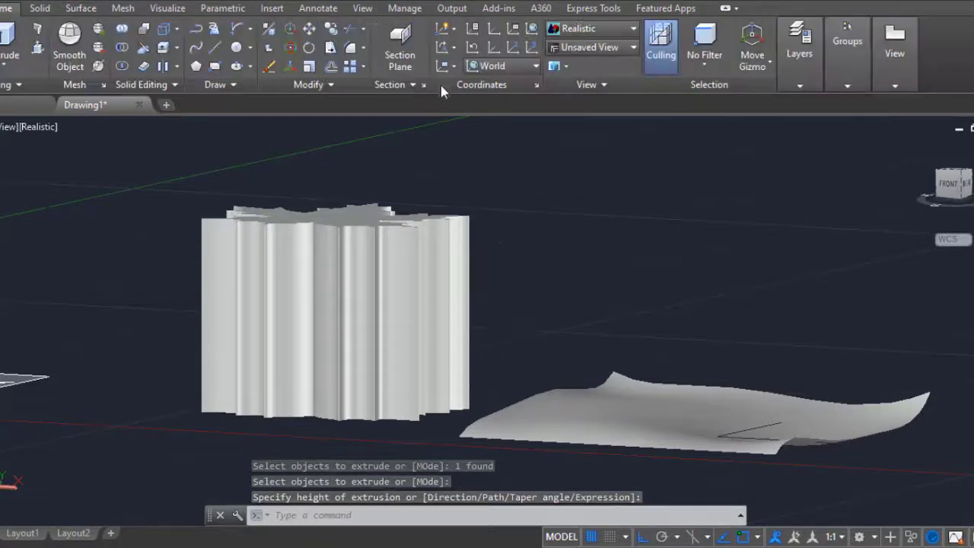
pyautogui.click(143, 47)
pyautogui.click(555, 411)
pyautogui.press('Return')
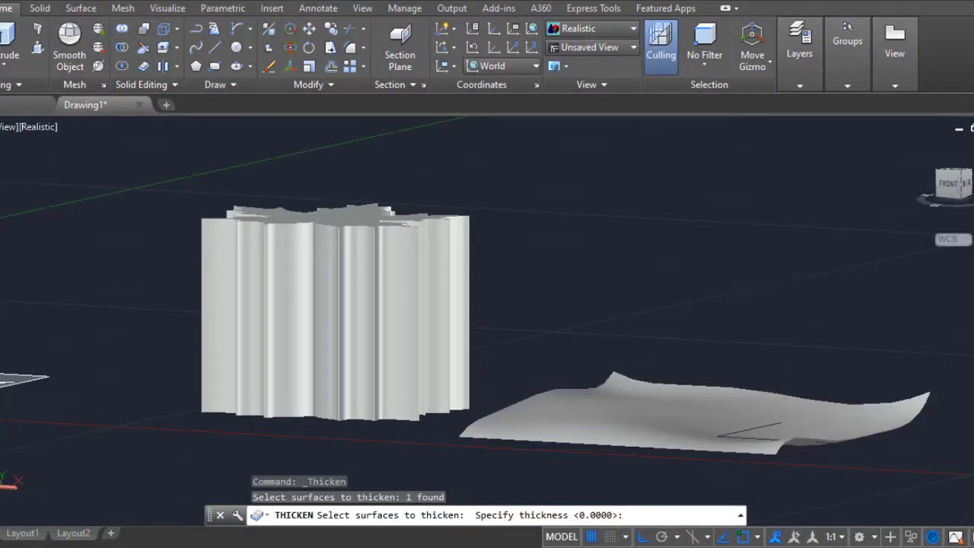
pyautogui.press('Escape')
# Move the curved surface to a new position near the leaf solid.
pyautogui.click(692, 411)
pyautogui.moveTo(692, 411)
pyautogui.keyDown('shift'); pyautogui.mouseDown(button='middle')
pyautogui.moveTo(776, 310)
pyautogui.moveTo(656, 370)
pyautogui.moveTo(611, 361)
pyautogui.mouseUp(button='middle'); pyautogui.keyUp('shift')
pyautogui.scroll(5, 776, 310)
pyautogui.scroll(-5, 615, 373)
pyautogui.scroll(-2, 614, 374)
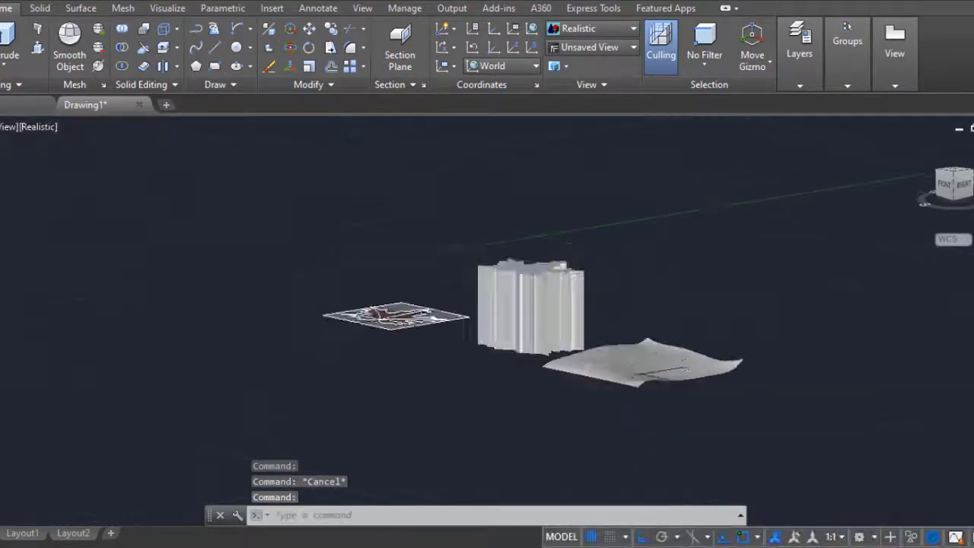
pyautogui.scroll(4, 599, 289)
pyautogui.moveTo(625, 277)
pyautogui.keyDown('shift'); pyautogui.mouseDown(button='middle')
pyautogui.moveTo(550, 294)
pyautogui.moveTo(583, 328)
pyautogui.mouseUp(button='middle'); pyautogui.keyUp('shift')
pyautogui.click(583, 328)
pyautogui.write('m')
pyautogui.press('Return')
pyautogui.click(358, 437)
pyautogui.click(111, 297)
# In Front view, lower the curved surface so it passes through the leaf solid.
pyautogui.click(942, 190)
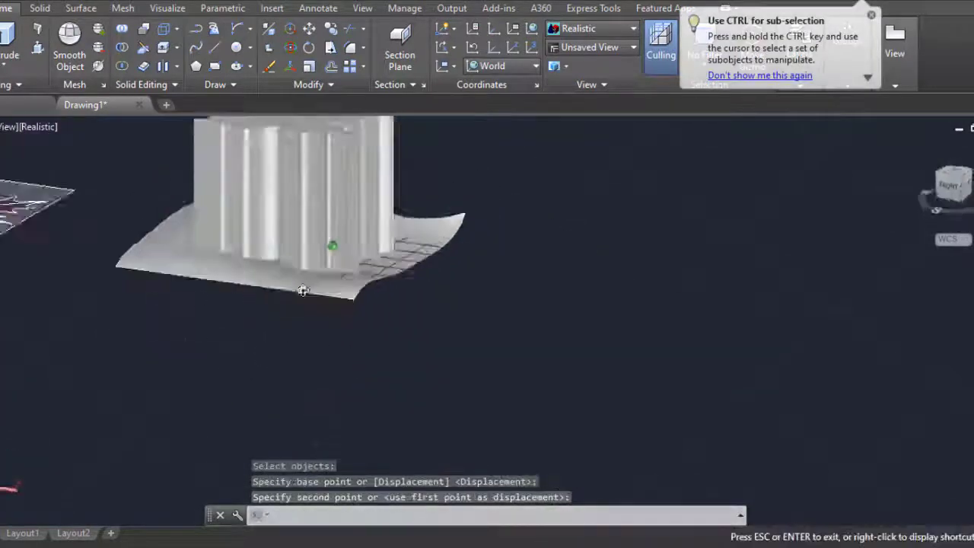
pyautogui.click(304, 263)
pyautogui.press('Return')
pyautogui.click(474, 342)
pyautogui.click(443, 316)
pyautogui.keyDown('shift'); pyautogui.moveTo(443, 316); pyautogui.dragTo(383, 374, button='middle'); pyautogui.keyUp('shift')
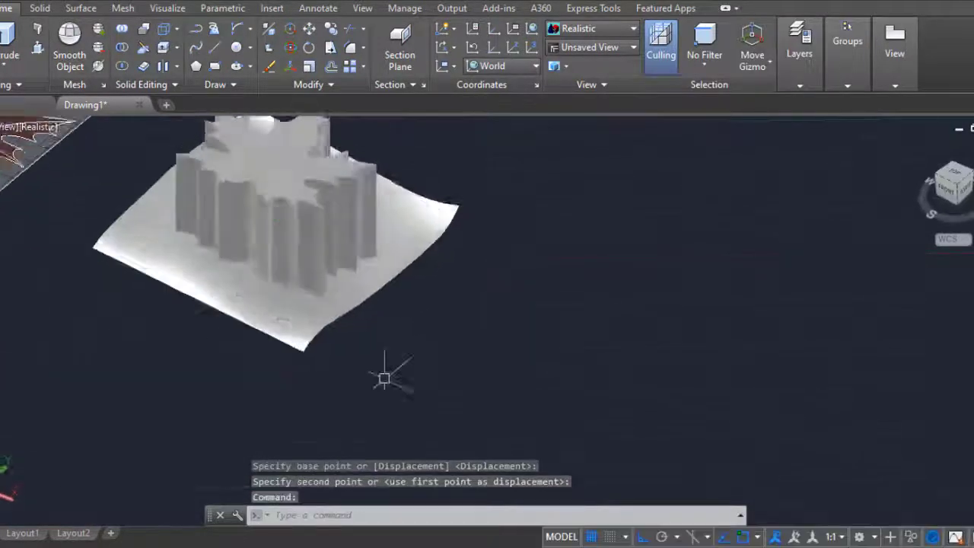
pyautogui.scroll(-3, 342, 163)
pyautogui.scroll(4, 383, 381)
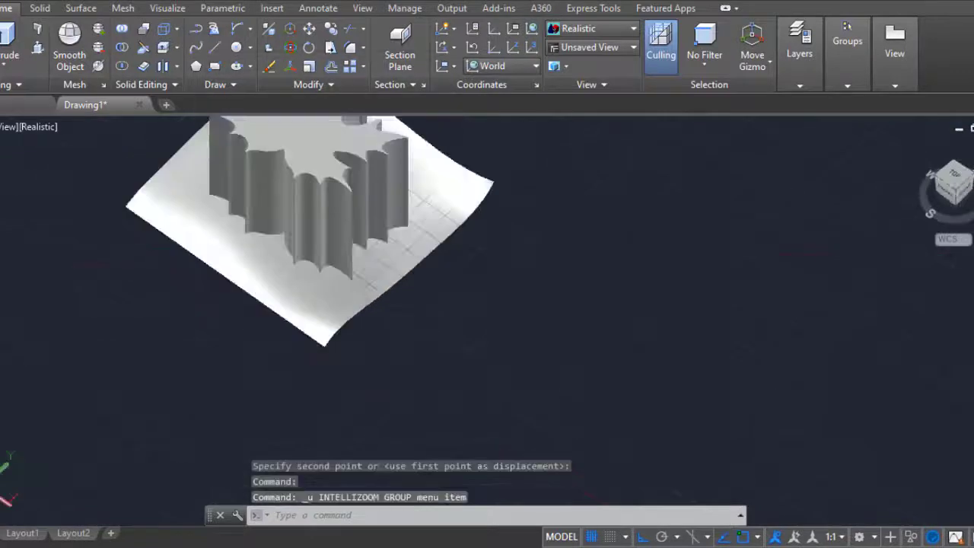
# Intersect the curved surface with the extruded leaf solid.
pyautogui.write('m')
pyautogui.press('Return')
pyautogui.click(469, 322)
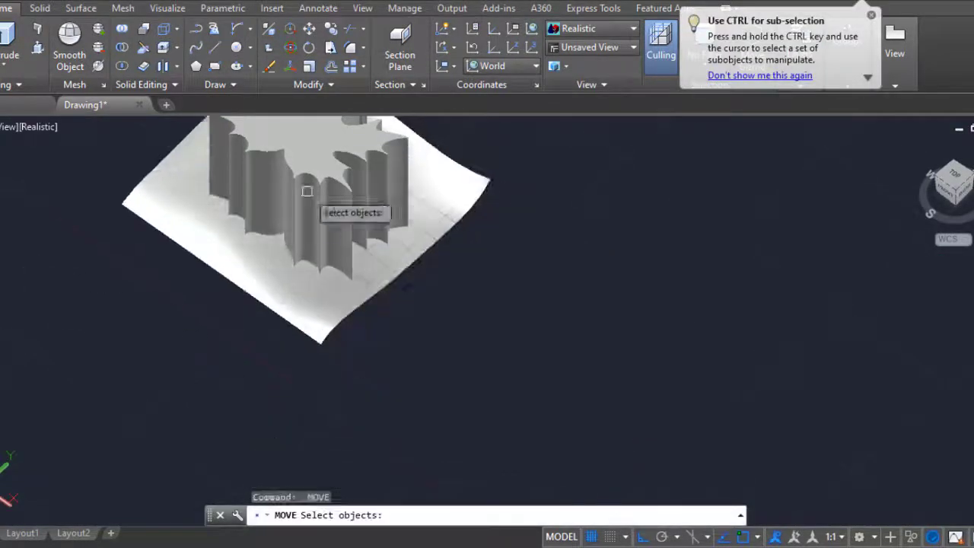
pyautogui.click(225, 232)
pyautogui.click(307, 200)
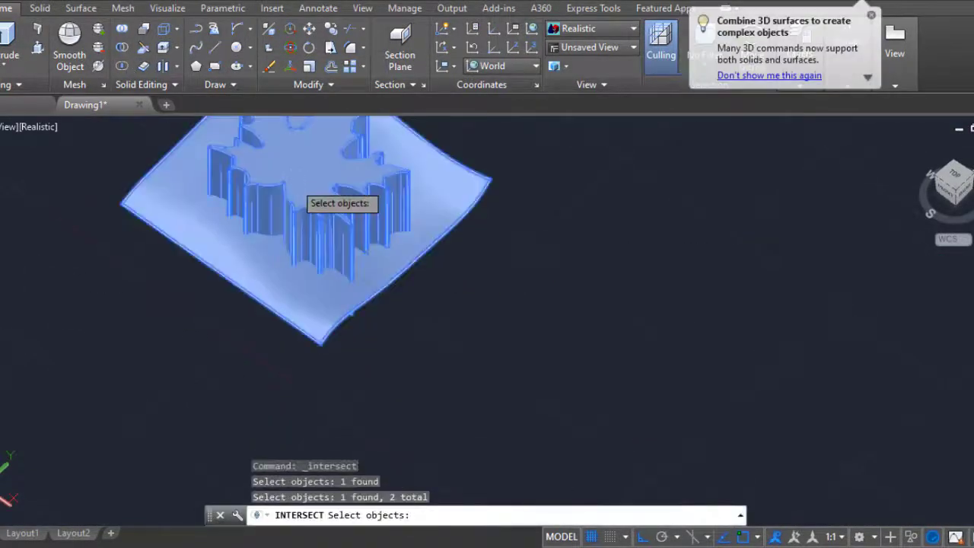
pyautogui.moveTo(306, 199)
pyautogui.keyDown('shift'); pyautogui.mouseDown(button='middle')
pyautogui.moveTo(341, 165)
pyautogui.moveTo(315, 282)
pyautogui.mouseUp(button='middle'); pyautogui.keyUp('shift')
pyautogui.scroll(5, 282, 266)
# Orbit to a tilted front view, then start and cancel a move of objects near the leaf.
pyautogui.scroll(-3, 240, 237)
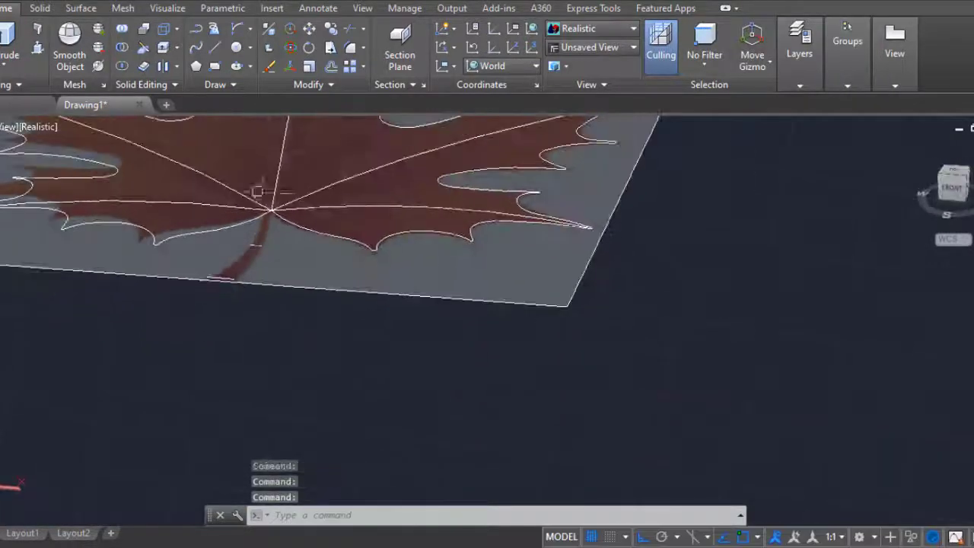
pyautogui.scroll(5, 257, 191)
pyautogui.scroll(-4, 296, 222)
pyautogui.keyDown('shift'); pyautogui.moveTo(235, 223); pyautogui.dragTo(113, 279, button='middle'); pyautogui.keyUp('shift')
pyautogui.click(321, 226)
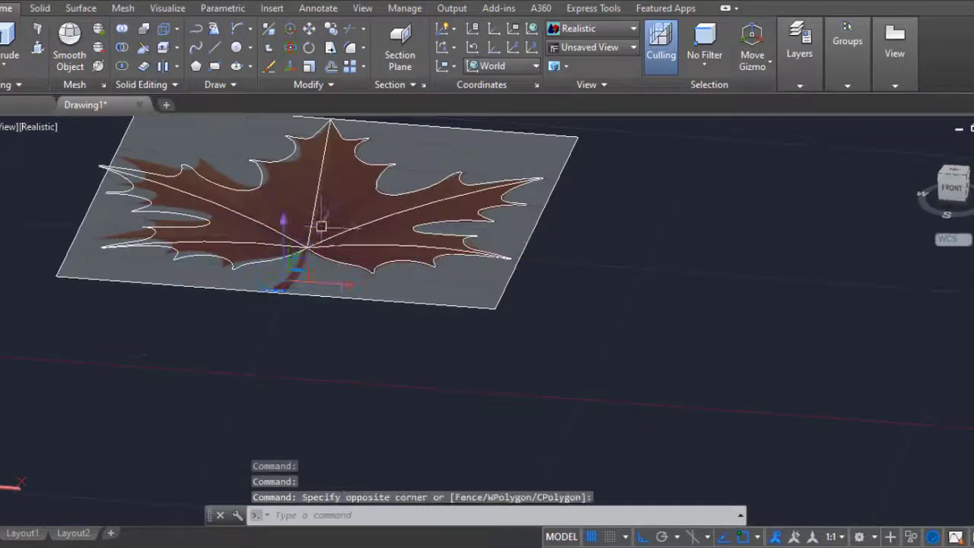
pyautogui.write('m')
pyautogui.press('Return')
pyautogui.click(500, 361)
pyautogui.press('Escape')
# Switch to the top view, start a line at a guide line's midpoint, then cancel it.
pyautogui.scroll(3, 597, 302)
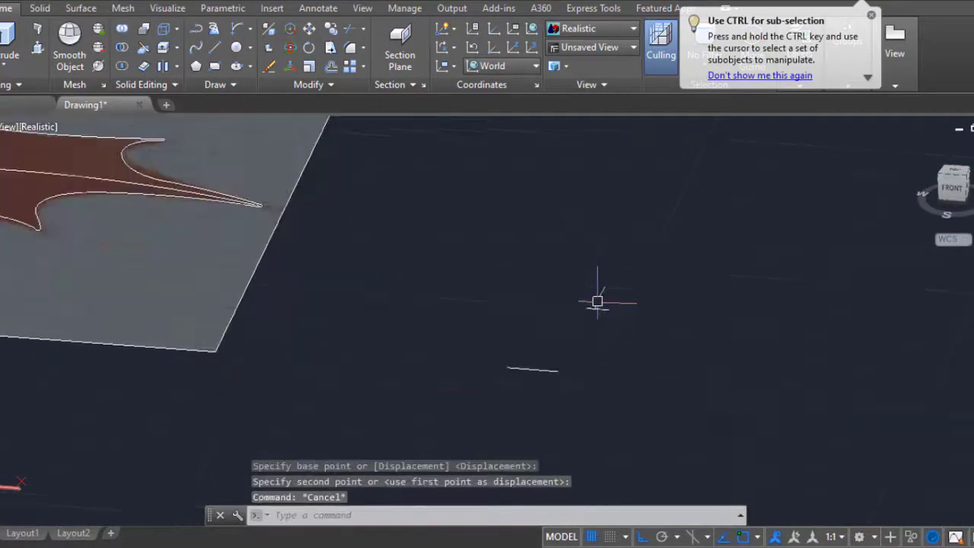
pyautogui.click(958, 172)
pyautogui.scroll(4, 456, 350)
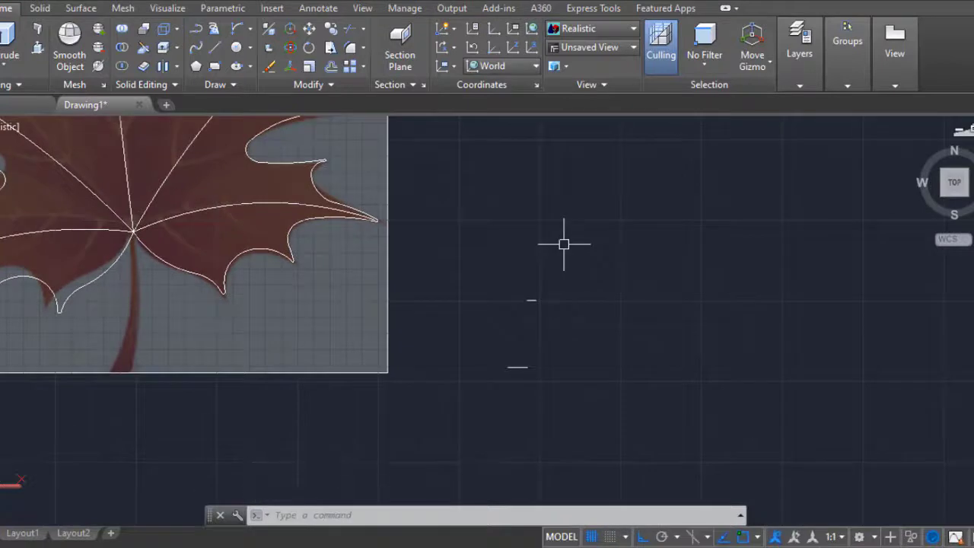
pyautogui.write('l')
pyautogui.press('Return')
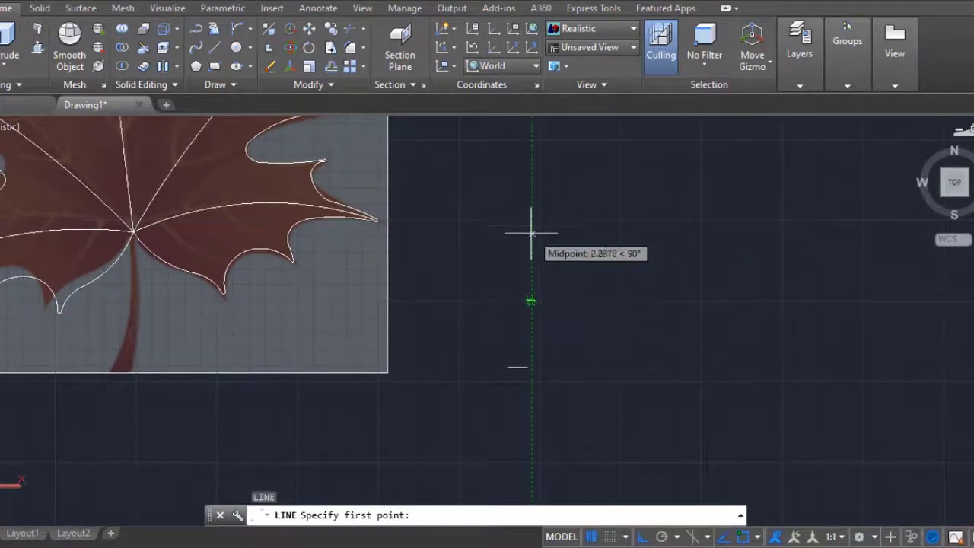
pyautogui.click(531, 234)
pyautogui.scroll(3, 533, 236)
pyautogui.scroll(-2, 563, 338)
pyautogui.press('Escape')
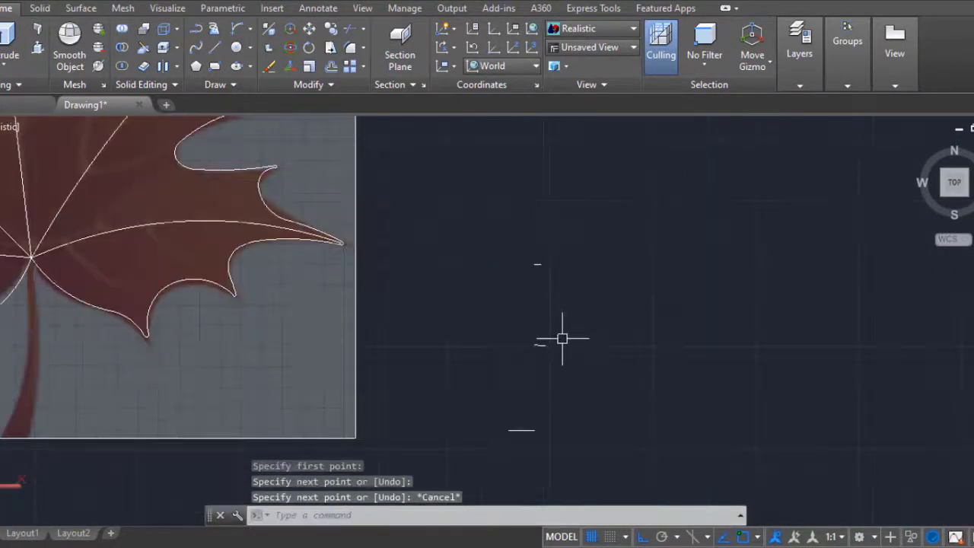
pyautogui.keyDown('shift'); pyautogui.moveTo(562, 338); pyautogui.dragTo(568, 298, button='middle'); pyautogui.keyUp('shift')
# Set the UCS to Front and draw the first small stem cross-section circle.
pyautogui.click(498, 66)
pyautogui.click(529, 174)
pyautogui.write('c')
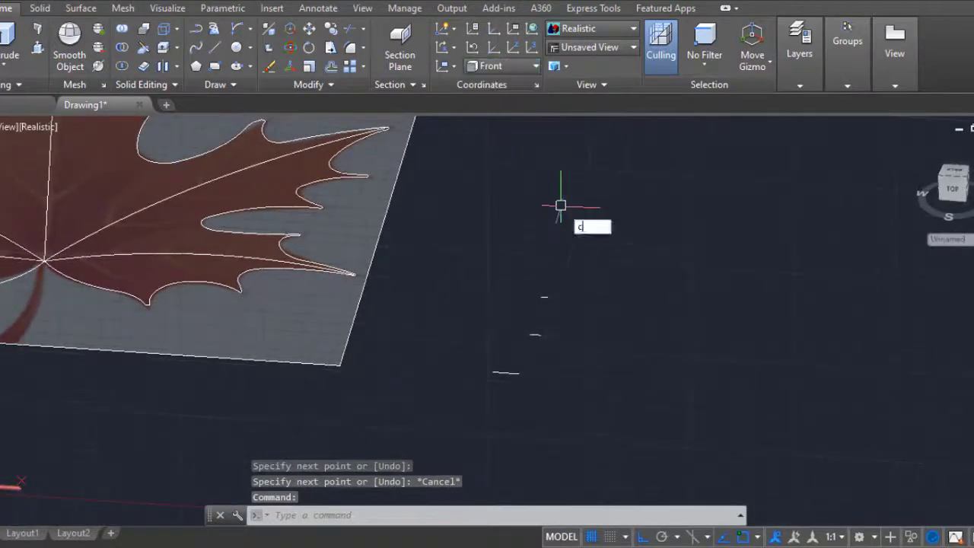
pyautogui.press('Return')
pyautogui.click(498, 242)
pyautogui.click(508, 241)
# Draw the second and third stem circles centred on the short guide lines' midpoints.
pyautogui.press('Return')
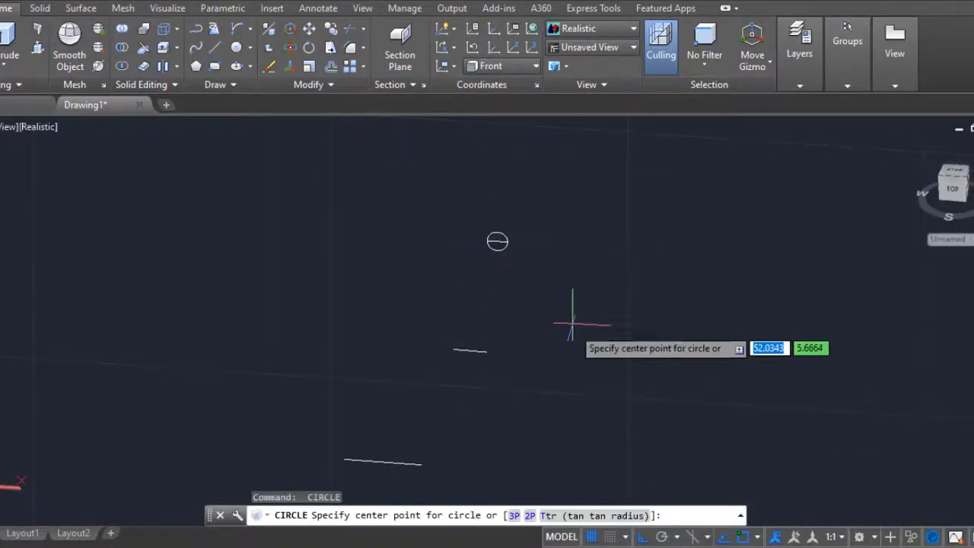
pyautogui.click(471, 350)
pyautogui.click(487, 351)
pyautogui.press('Return')
pyautogui.moveTo(487, 351); pyautogui.dragTo(537, 272, button='middle')
pyautogui.click(432, 385)
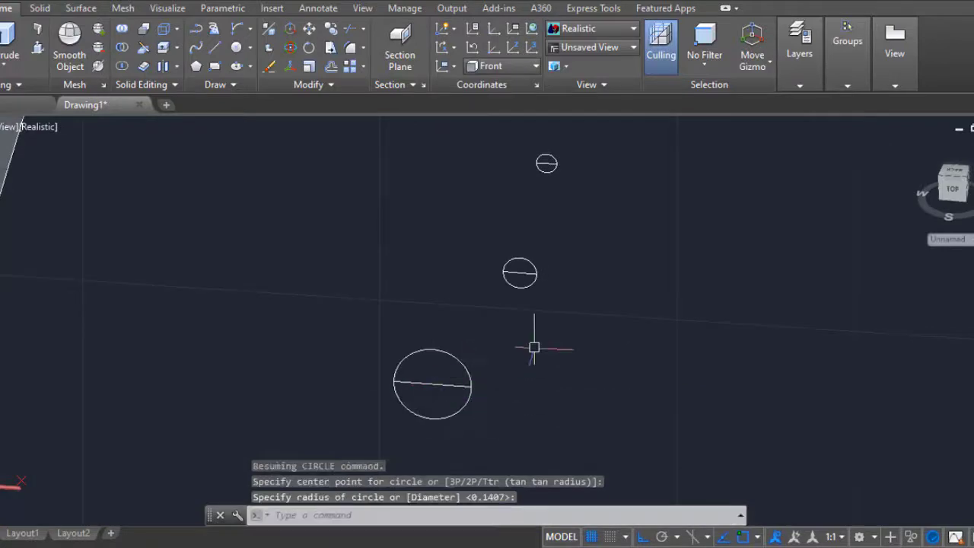
pyautogui.scroll(-5, 563, 344)
pyautogui.click(8, 66)
# Loft the circle cross sections into a tapered stem solid.
pyautogui.click(23, 125)
pyautogui.click(510, 352)
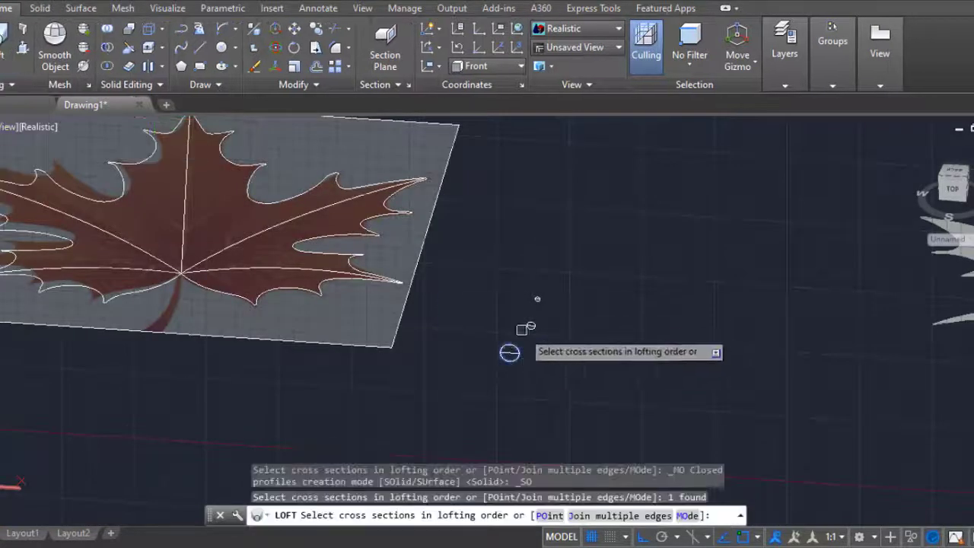
pyautogui.click(531, 325)
pyautogui.press('Return')
pyautogui.moveTo(631, 297)
pyautogui.keyDown('shift'); pyautogui.mouseDown(button='middle')
pyautogui.moveTo(528, 358)
pyautogui.moveTo(592, 391)
pyautogui.moveTo(528, 238)
pyautogui.moveTo(575, 205)
pyautogui.mouseUp(button='middle'); pyautogui.keyUp('shift')
pyautogui.press('Return')
# Begin moving the lofted stem, cancel it, and orbit to a side view of leaf and image.
pyautogui.press('m')
pyautogui.press('Return')
pyautogui.click(457, 216)
pyautogui.press('Return')
pyautogui.click(456, 216)
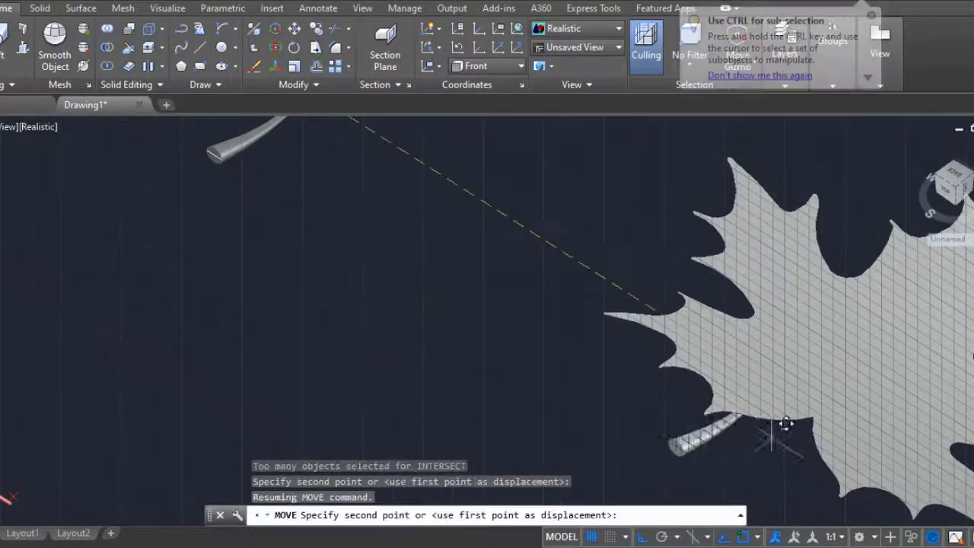
pyautogui.scroll(3, 858, 385)
pyautogui.scroll(3, 764, 358)
pyautogui.scroll(-5, 764, 358)
pyautogui.press('Escape')
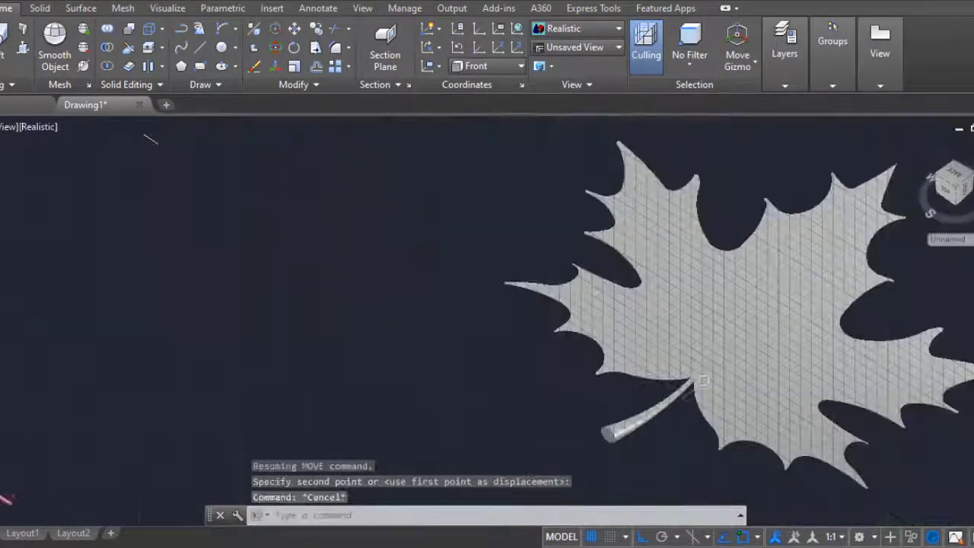
pyautogui.keyDown('shift'); pyautogui.moveTo(764, 358); pyautogui.dragTo(515, 122, button='middle'); pyautogui.keyUp('shift')
pyautogui.keyDown('shift'); pyautogui.moveTo(330, 234); pyautogui.dragTo(615, 297, button='middle'); pyautogui.keyUp('shift')
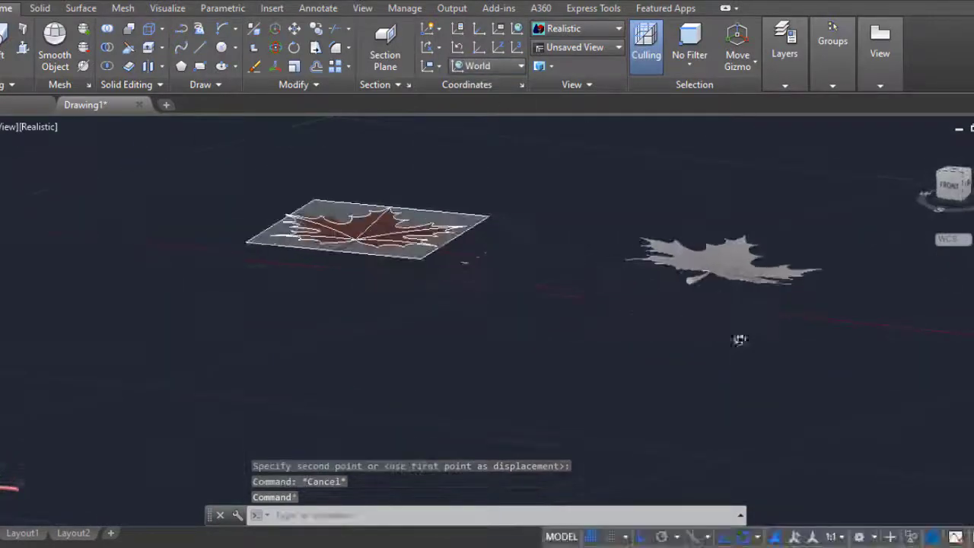
pyautogui.keyDown('shift'); pyautogui.moveTo(738, 339); pyautogui.dragTo(659, 355, button='middle'); pyautogui.keyUp('shift')
# Move the curved leaf to a spot below the reference image.
pyautogui.press('Return')
pyautogui.click(578, 357)
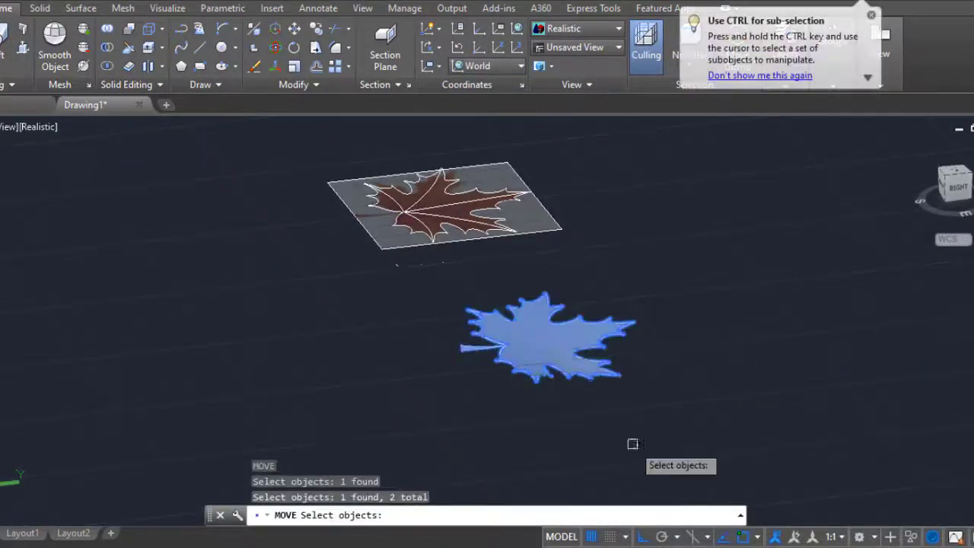
pyautogui.press('Return')
pyautogui.click(653, 421)
pyautogui.click(611, 378)
# Window-select the reference image and its outlines and erase them.
pyautogui.scroll(-2, 611, 378)
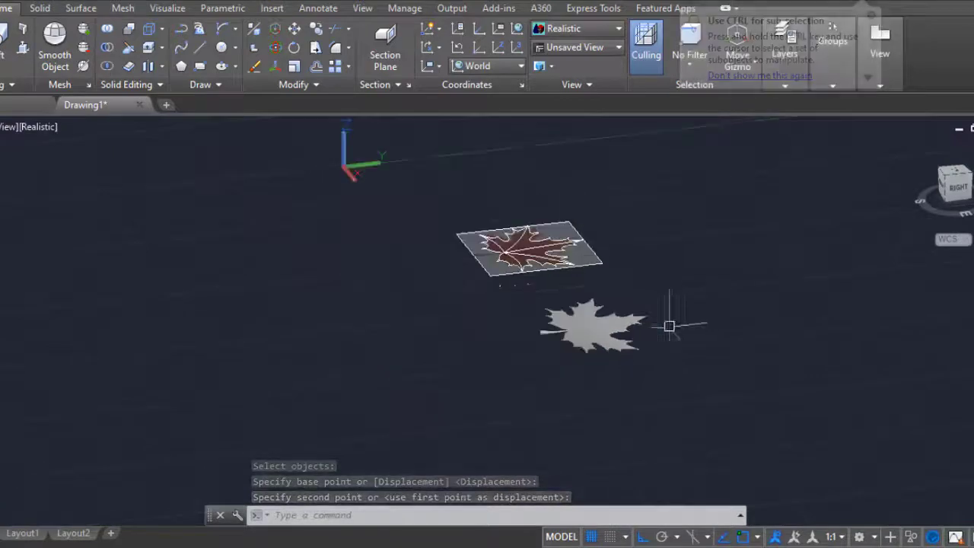
pyautogui.click(394, 185)
pyautogui.click(635, 275)
pyautogui.write('e')
pyautogui.press('Return')
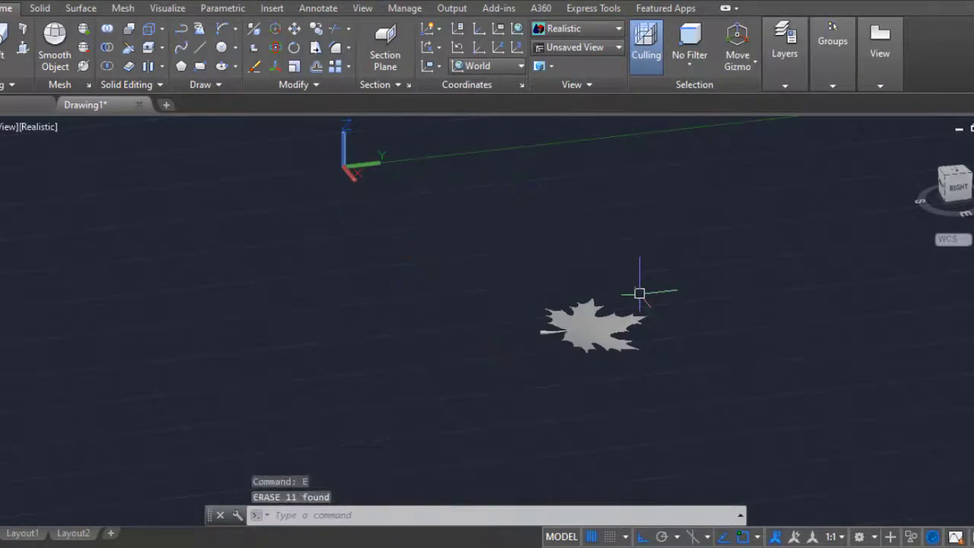
pyautogui.keyDown('shift'); pyautogui.moveTo(630, 343); pyautogui.dragTo(601, 341, button='middle'); pyautogui.keyUp('shift')
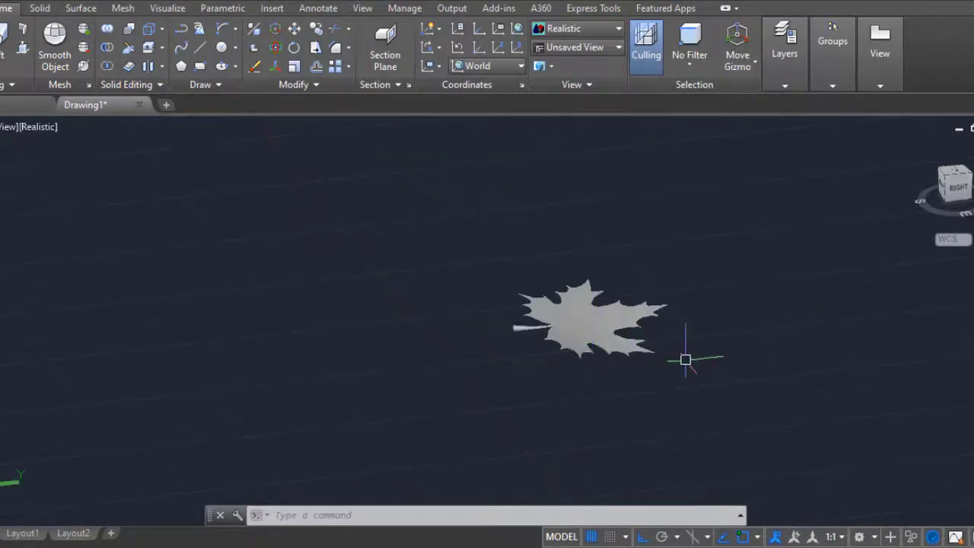
pyautogui.click(80, 8)
# Create a planar surface by two corners spanning beneath the leaf, then orbit to view it.
pyautogui.click(34, 28)
pyautogui.scroll(-2, 560, 434)
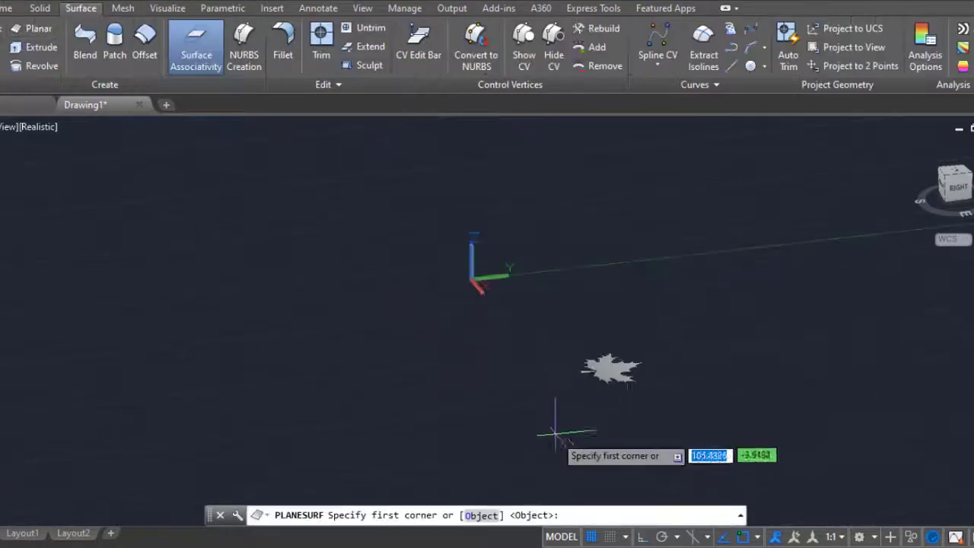
pyautogui.click(561, 434)
pyautogui.click(742, 176)
pyautogui.scroll(3, 532, 304)
pyautogui.keyDown('shift'); pyautogui.moveTo(598, 326); pyautogui.dragTo(680, 374, button='middle'); pyautogui.keyUp('shift')
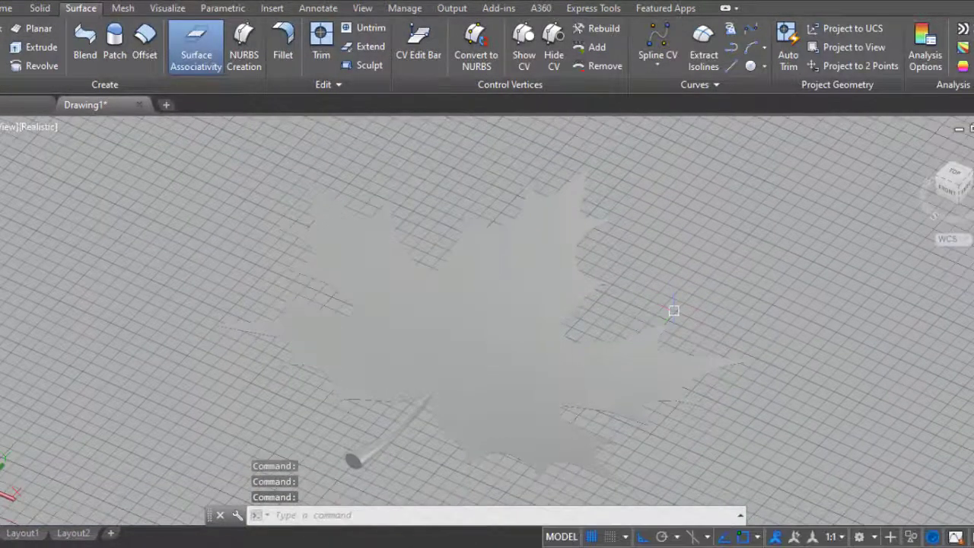